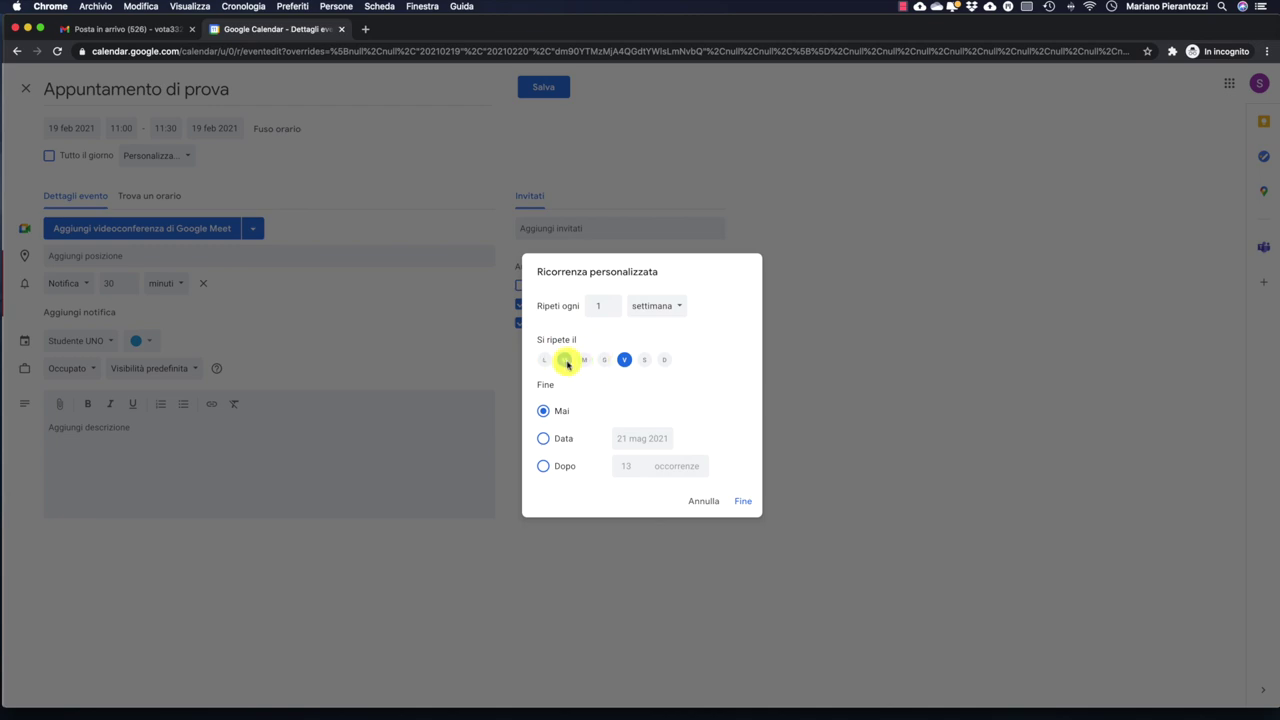
- Set the custom recurrence to repeat weekly on Tuesday and Friday with no end date
click(565, 360)
click(565, 360)
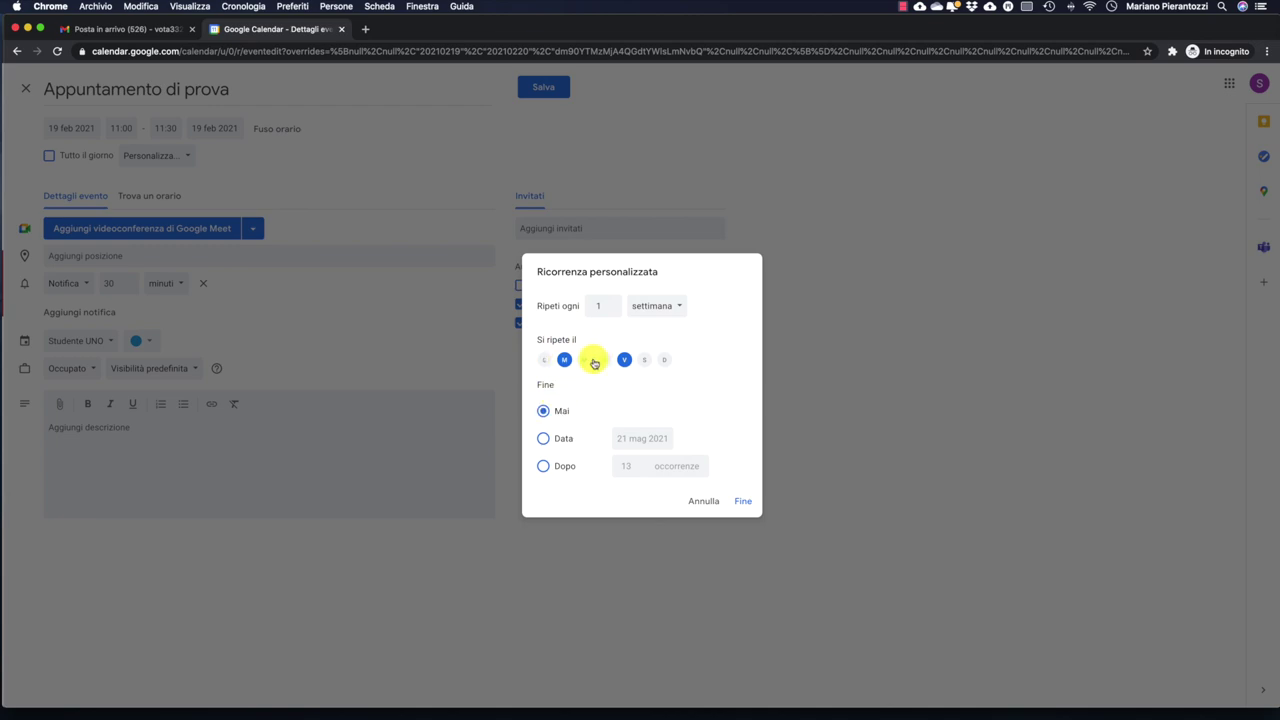
click(744, 503)
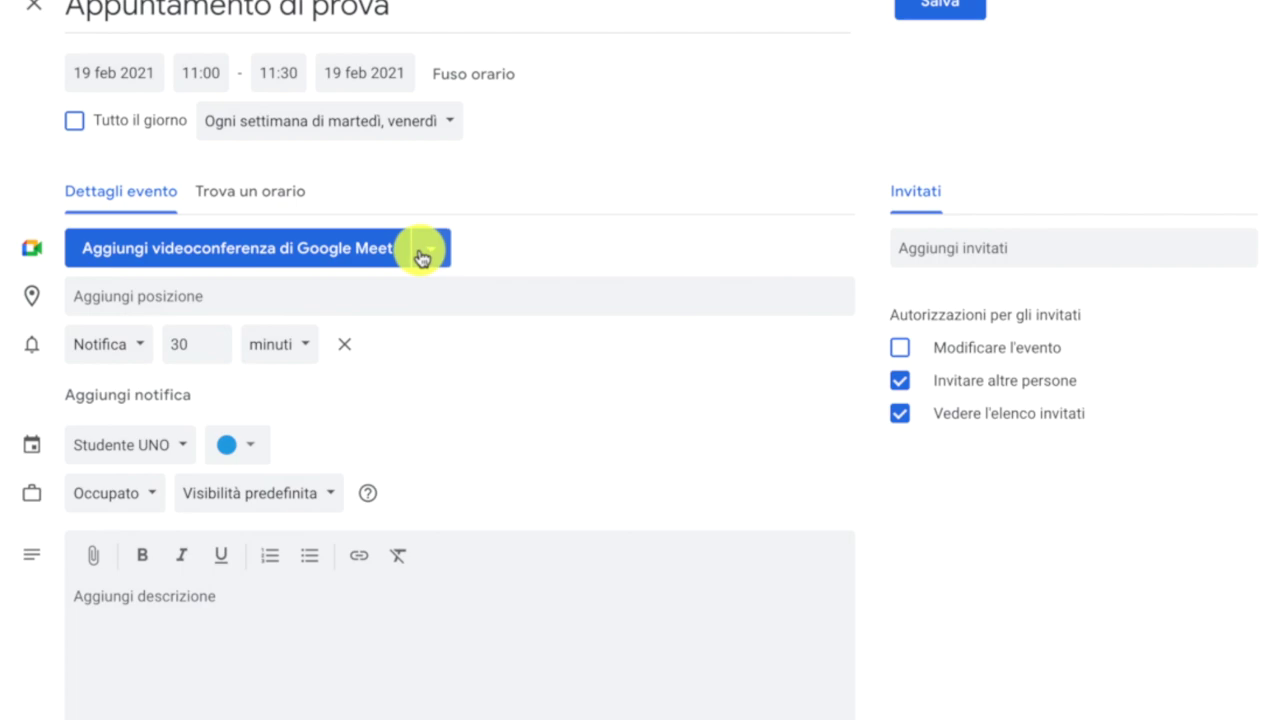
- Look at the available videoconference options and browse the Google Workspace Marketplace add-ons that work with Calendar
click(427, 257)
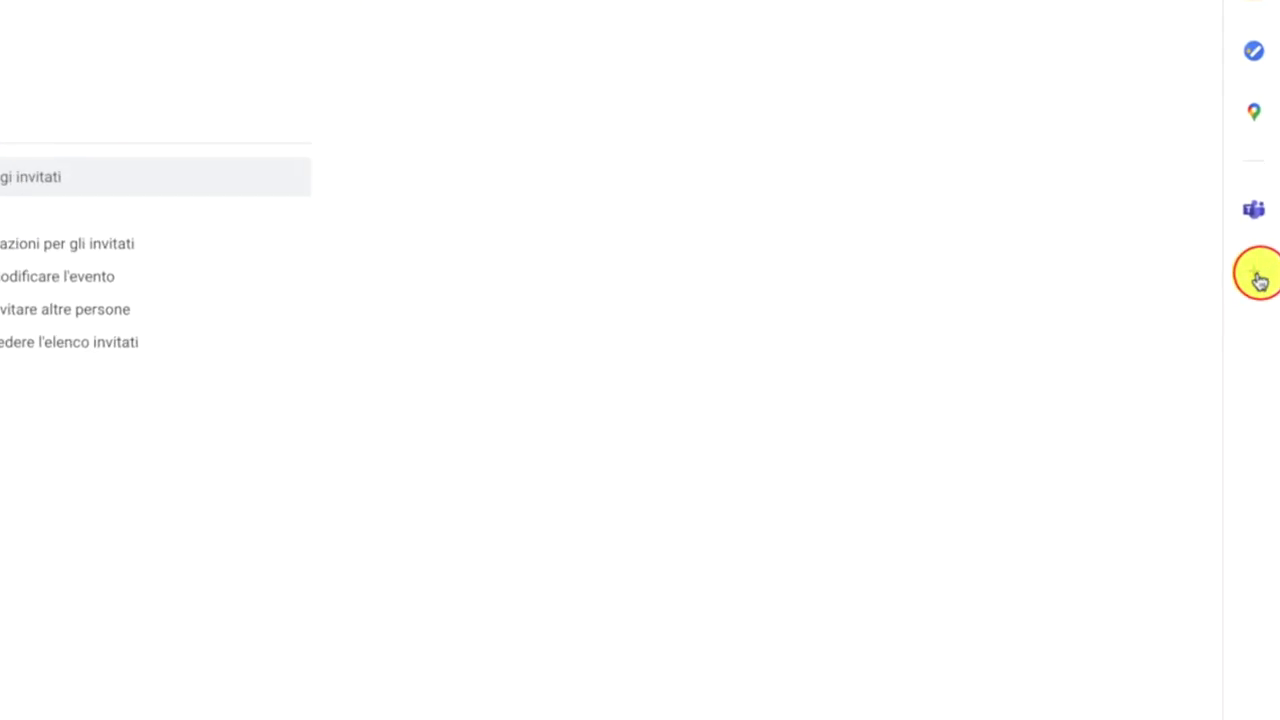
click(1260, 278)
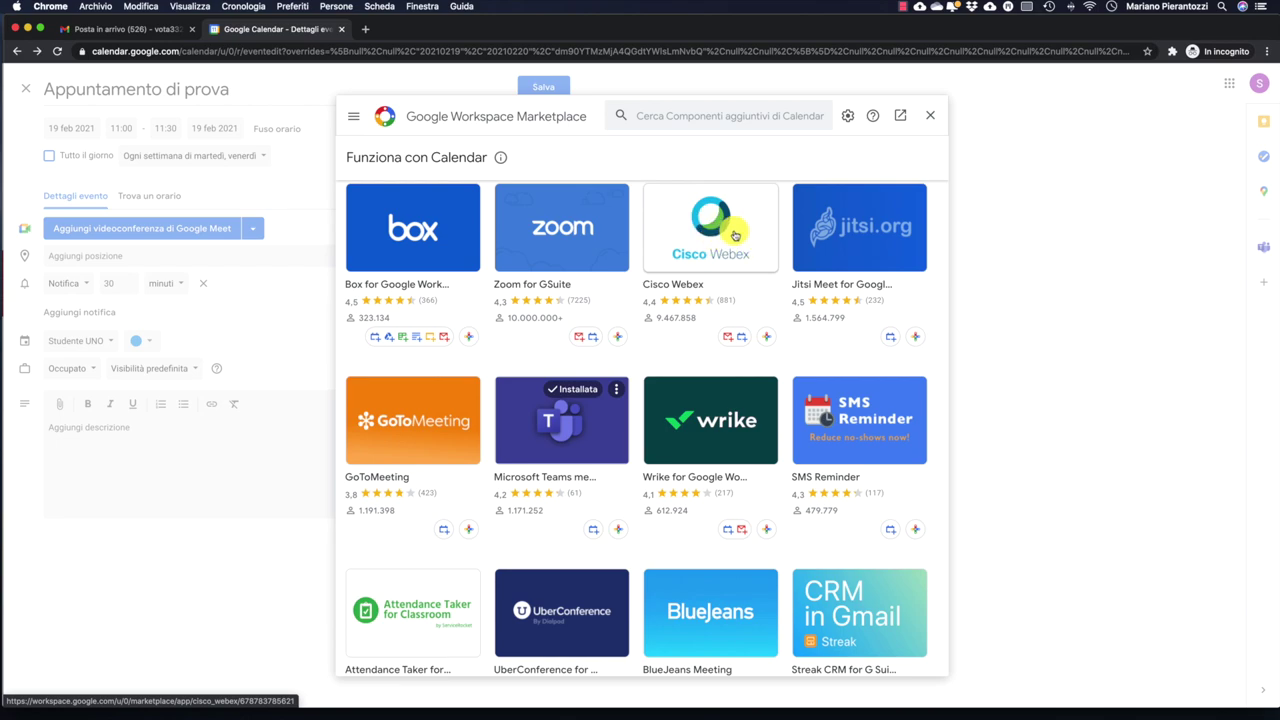
click(930, 116)
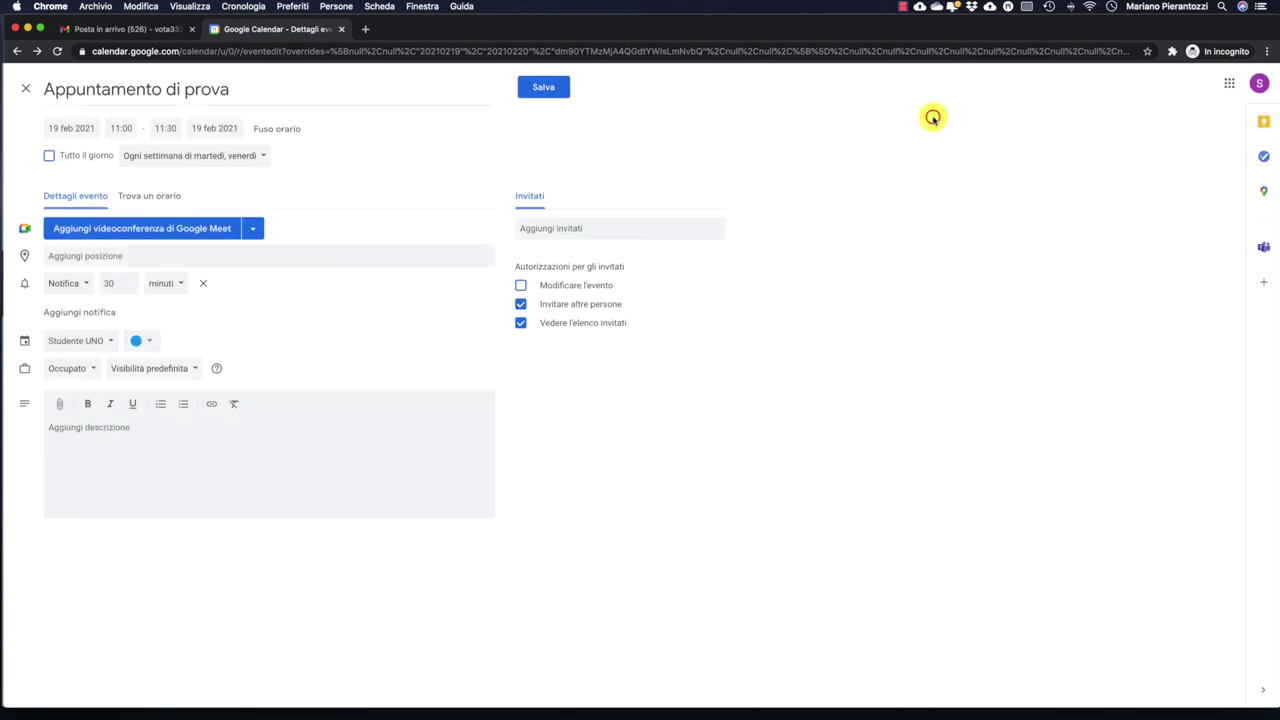
- Add a Google Meet videoconference to the event and examine its meeting link and participant limit
click(256, 230)
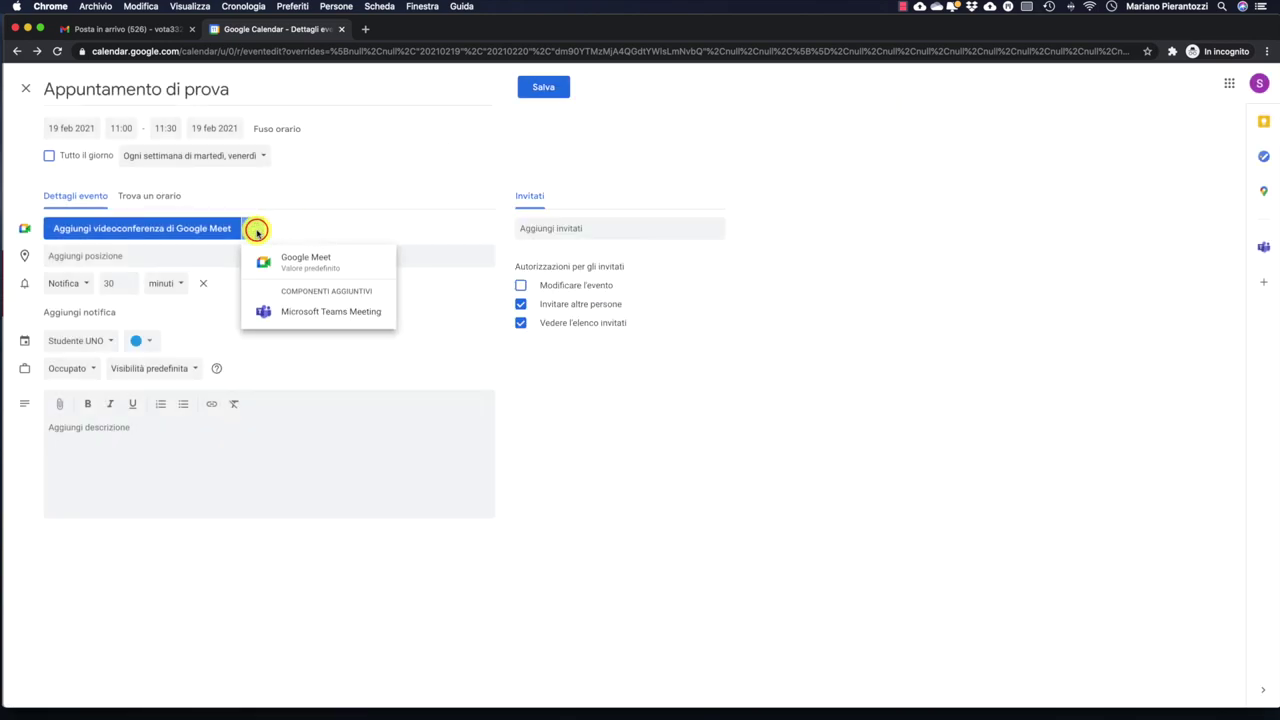
click(319, 261)
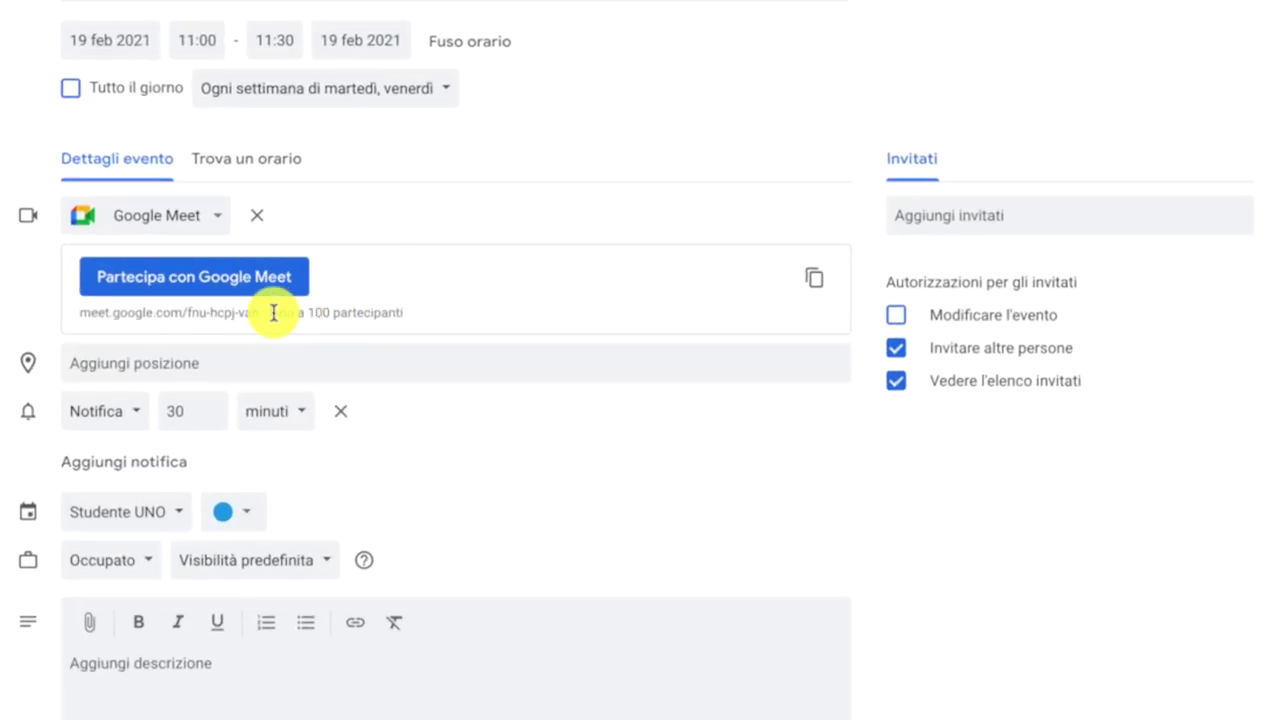
drag(80, 313, 306, 316)
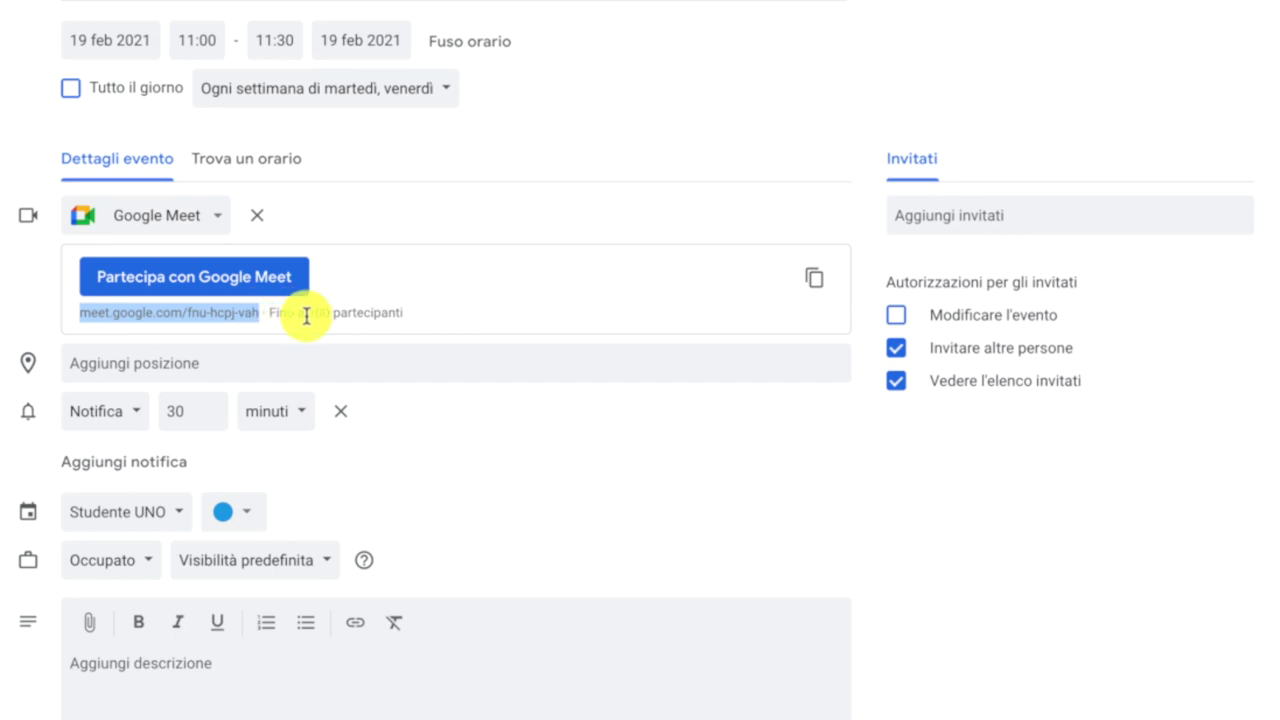
drag(270, 313, 412, 316)
click(368, 312)
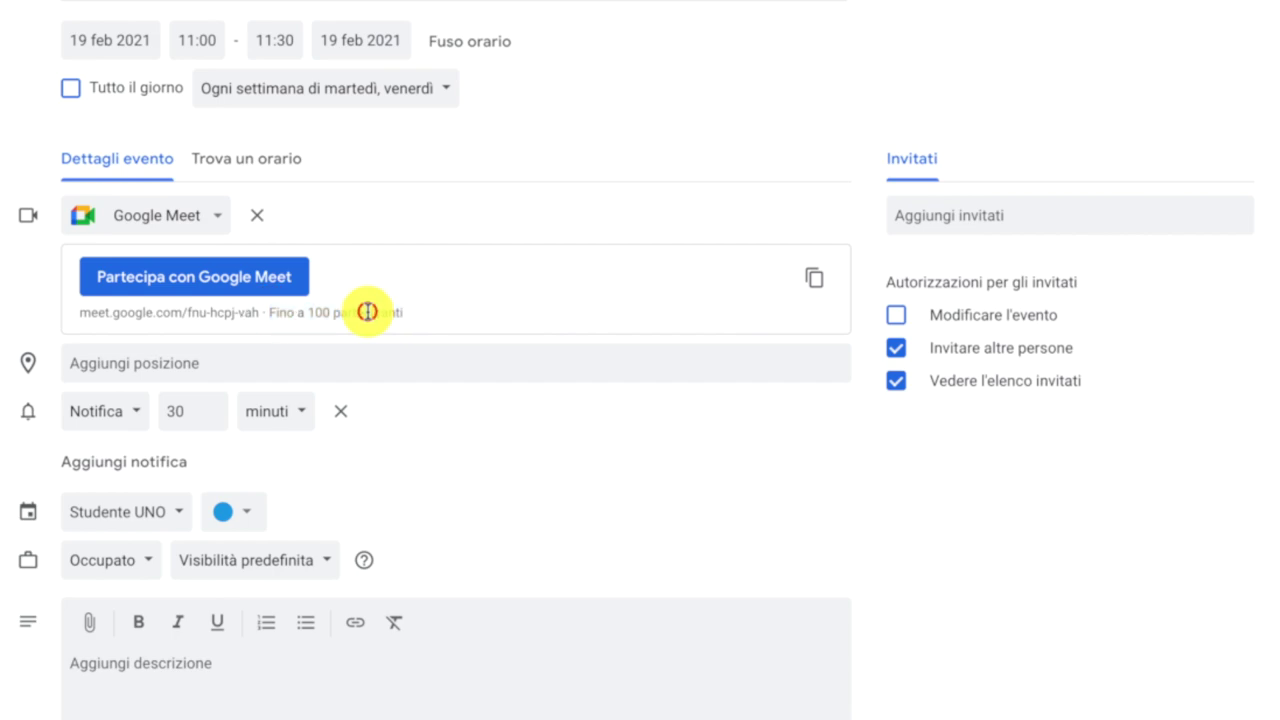
click(232, 363)
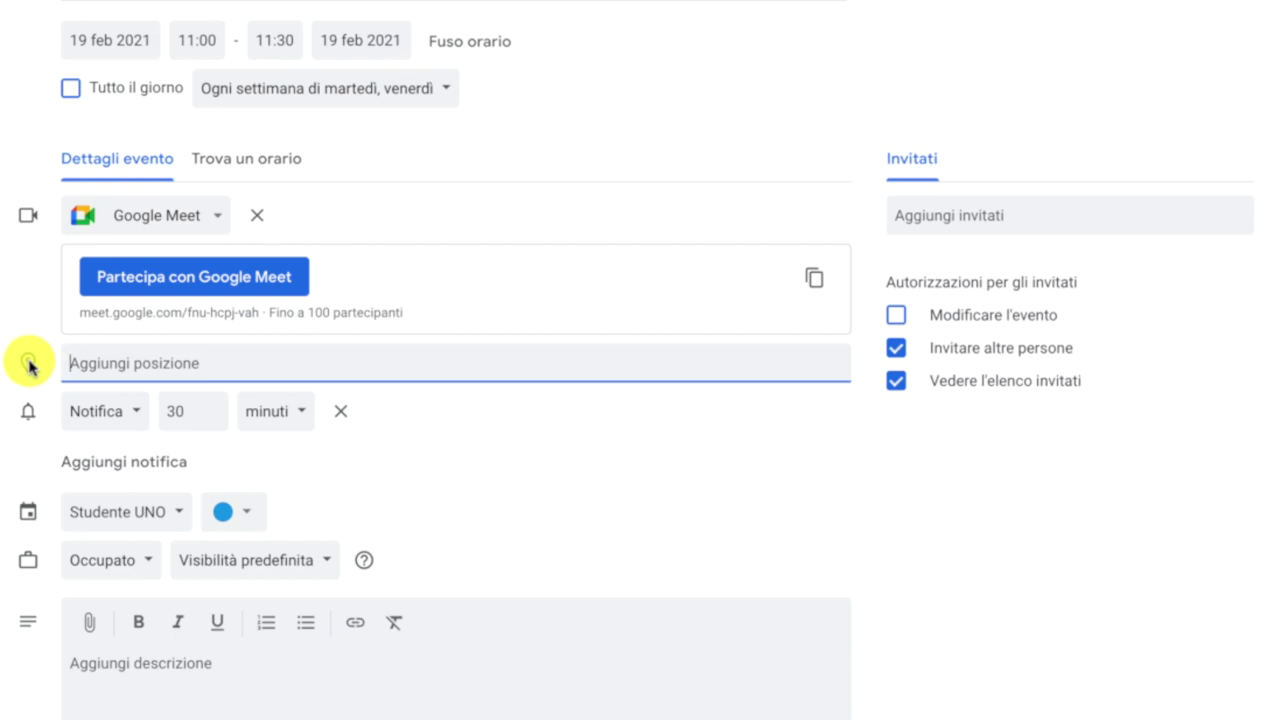
- Add a second reminder by email 9 days before the event and remove it again
click(124, 461)
click(131, 464)
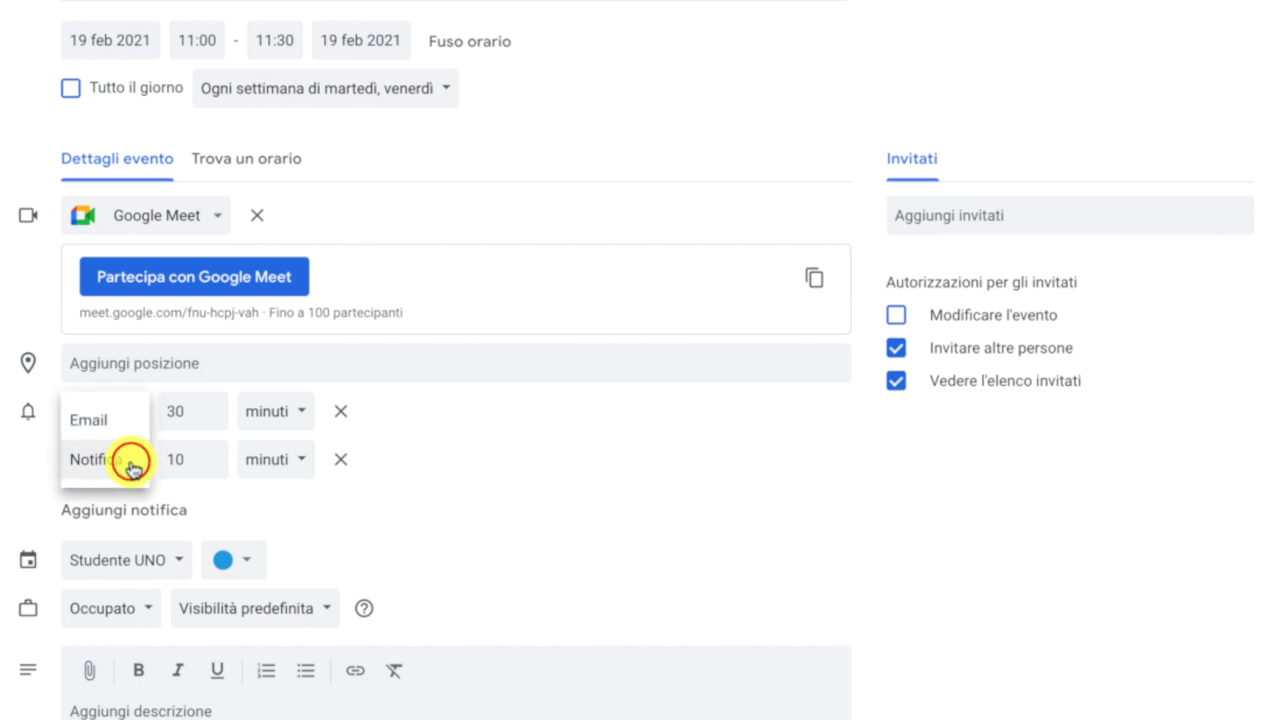
click(96, 424)
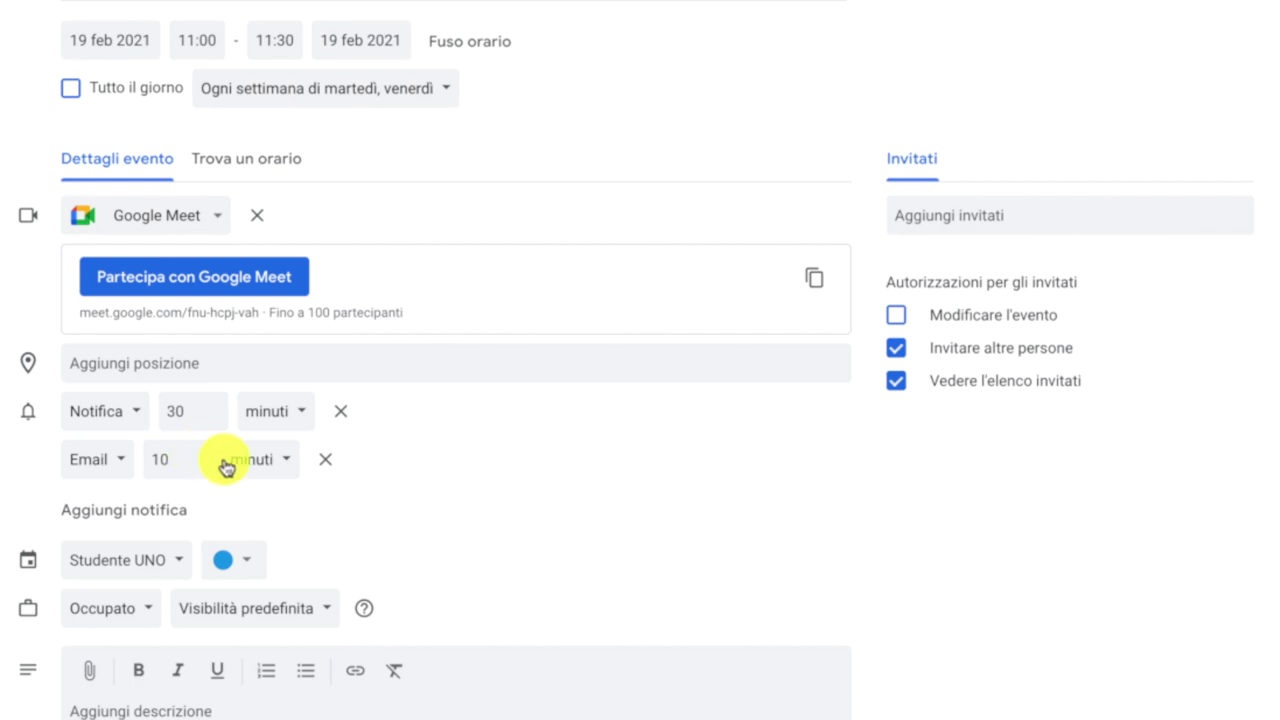
click(276, 459)
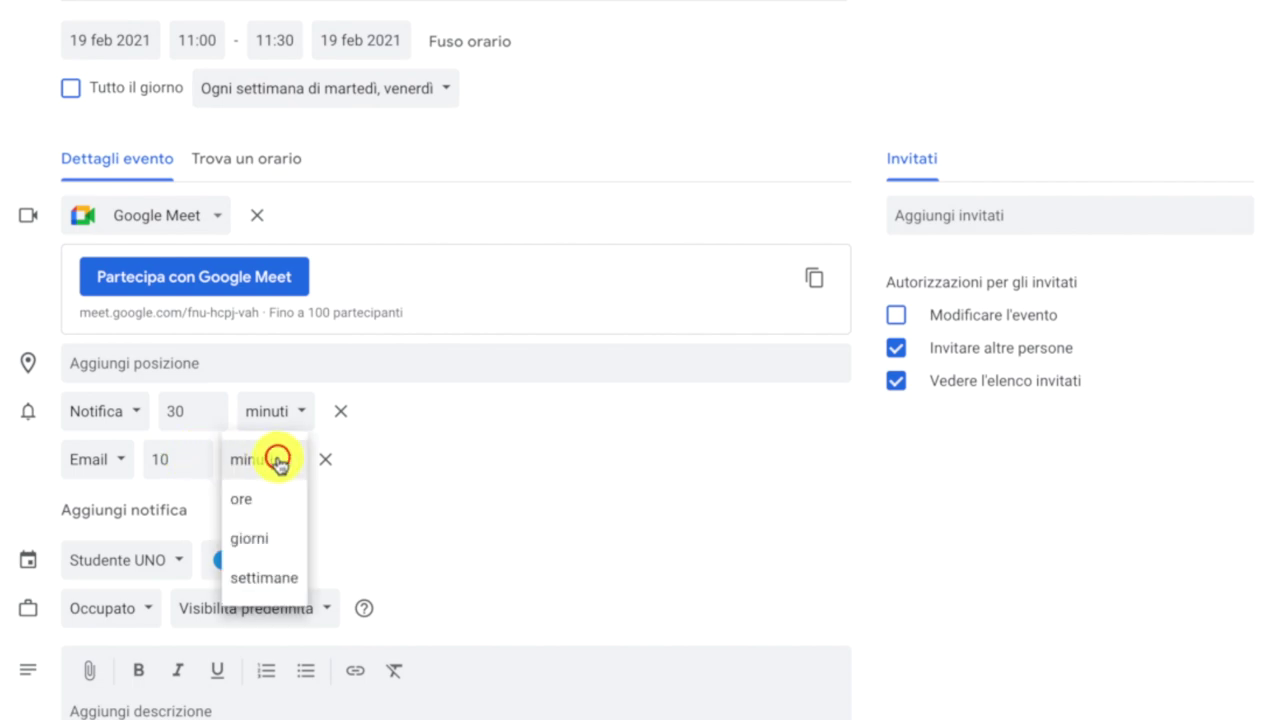
click(263, 538)
double_click(199, 462)
text(9)
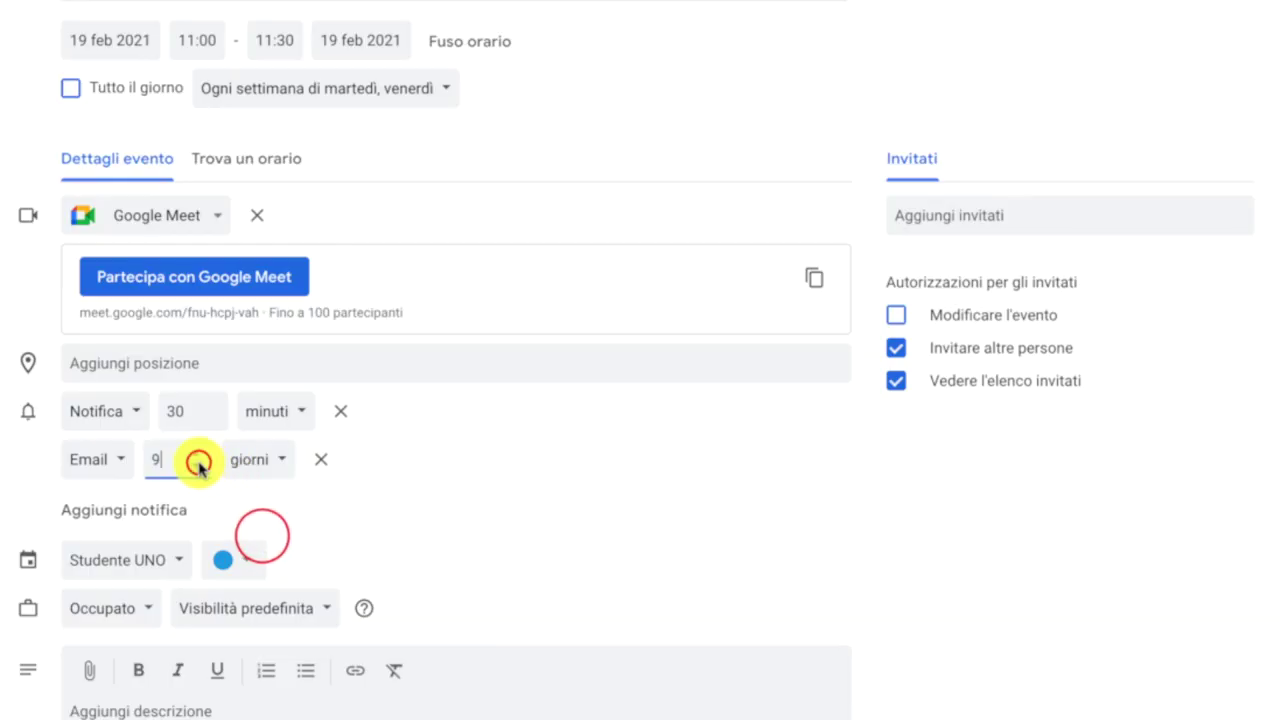
click(316, 461)
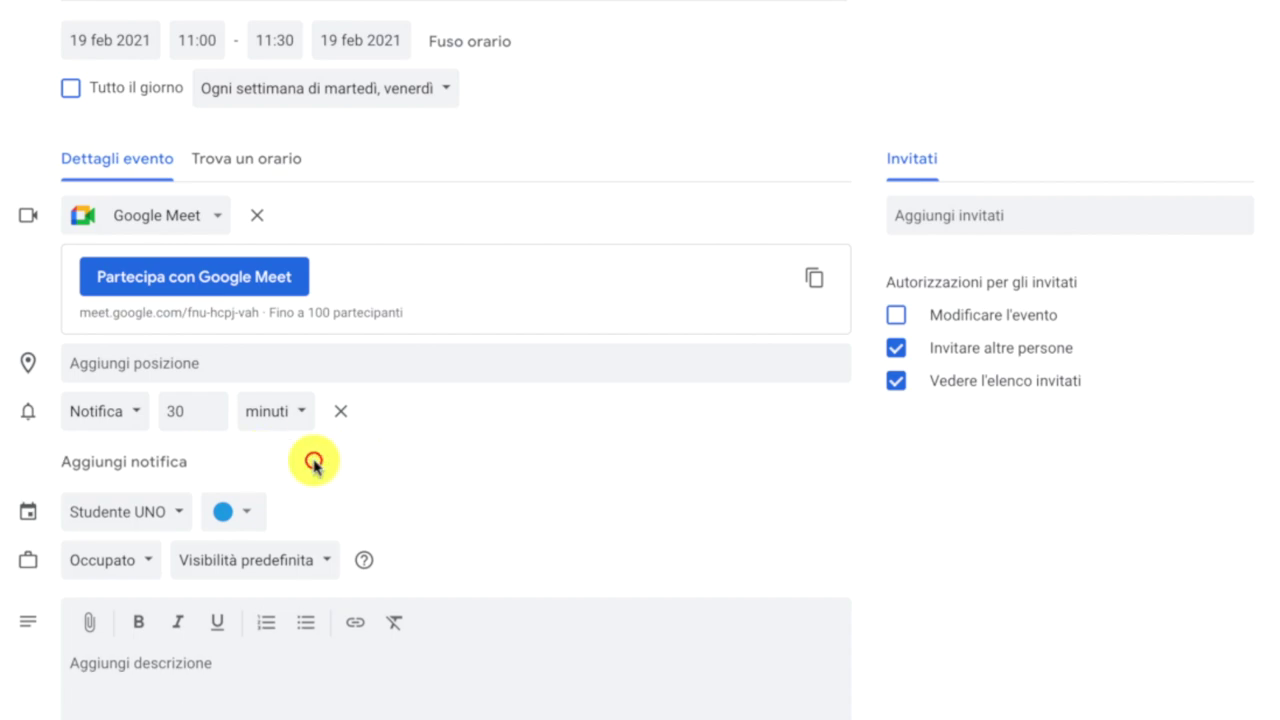
- Review the event's calendar, colour, availability and visibility options, keeping the default choices
click(183, 519)
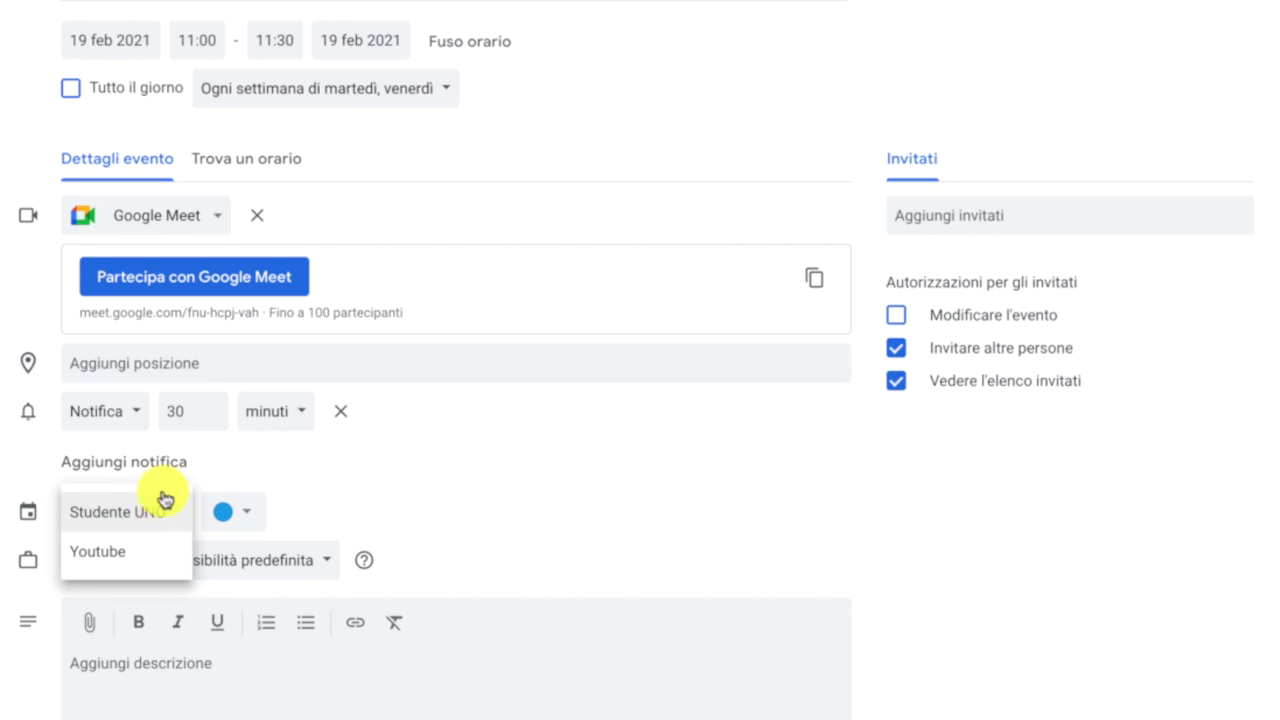
click(157, 514)
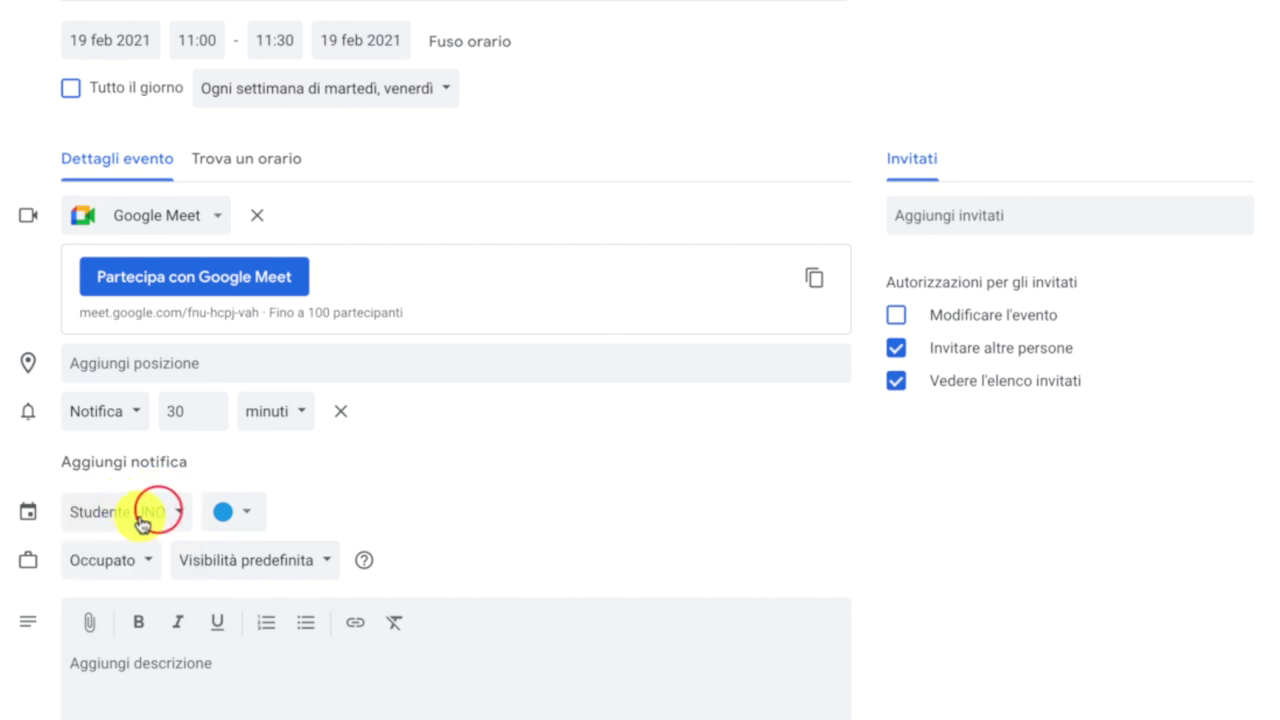
click(250, 512)
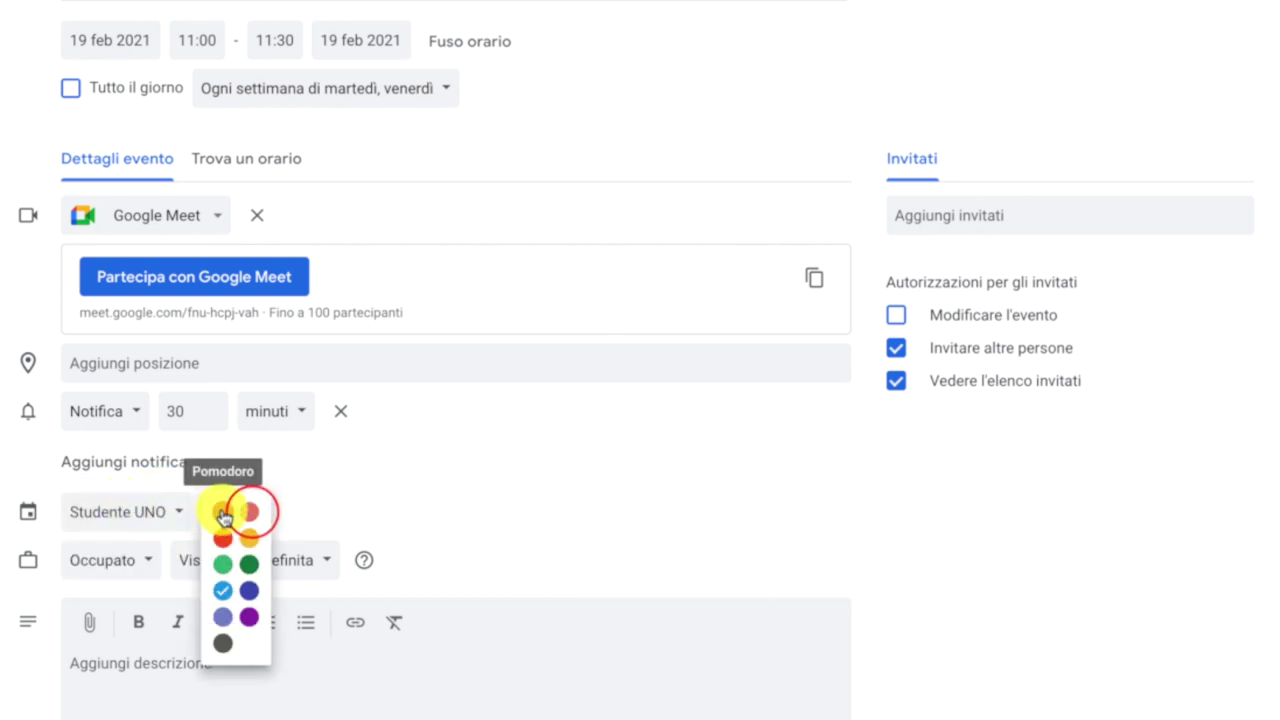
click(392, 476)
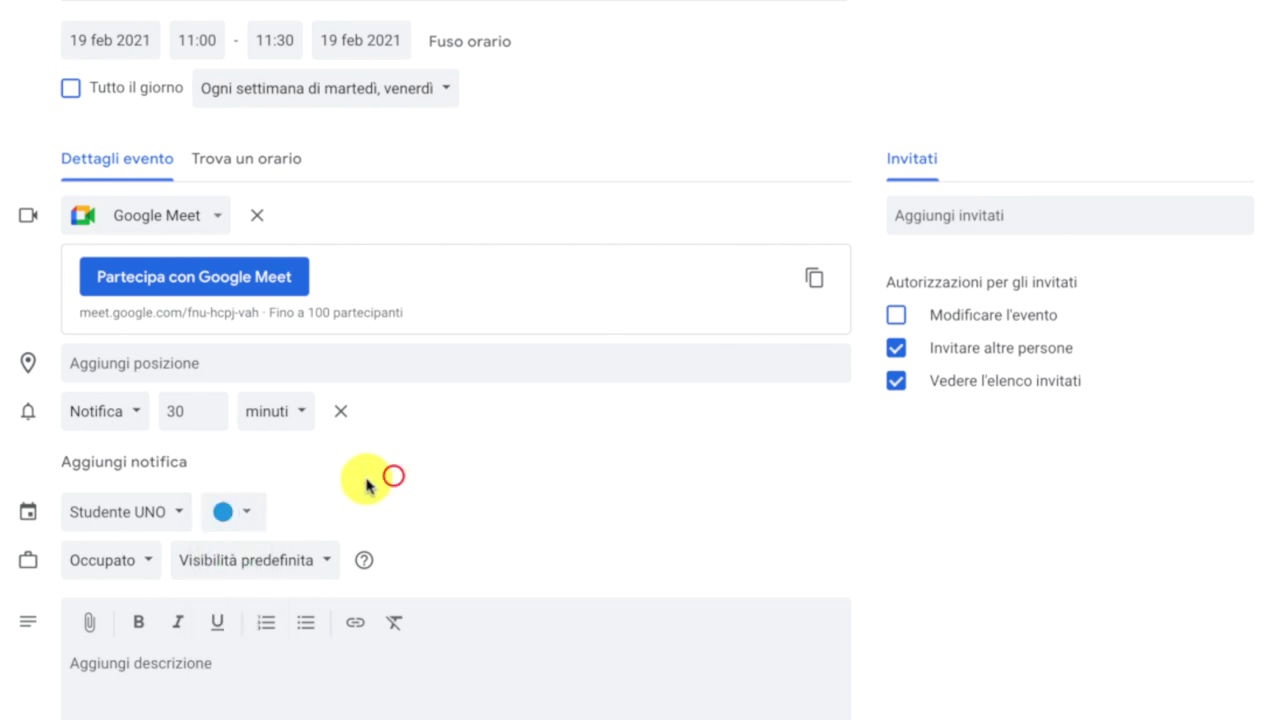
click(108, 563)
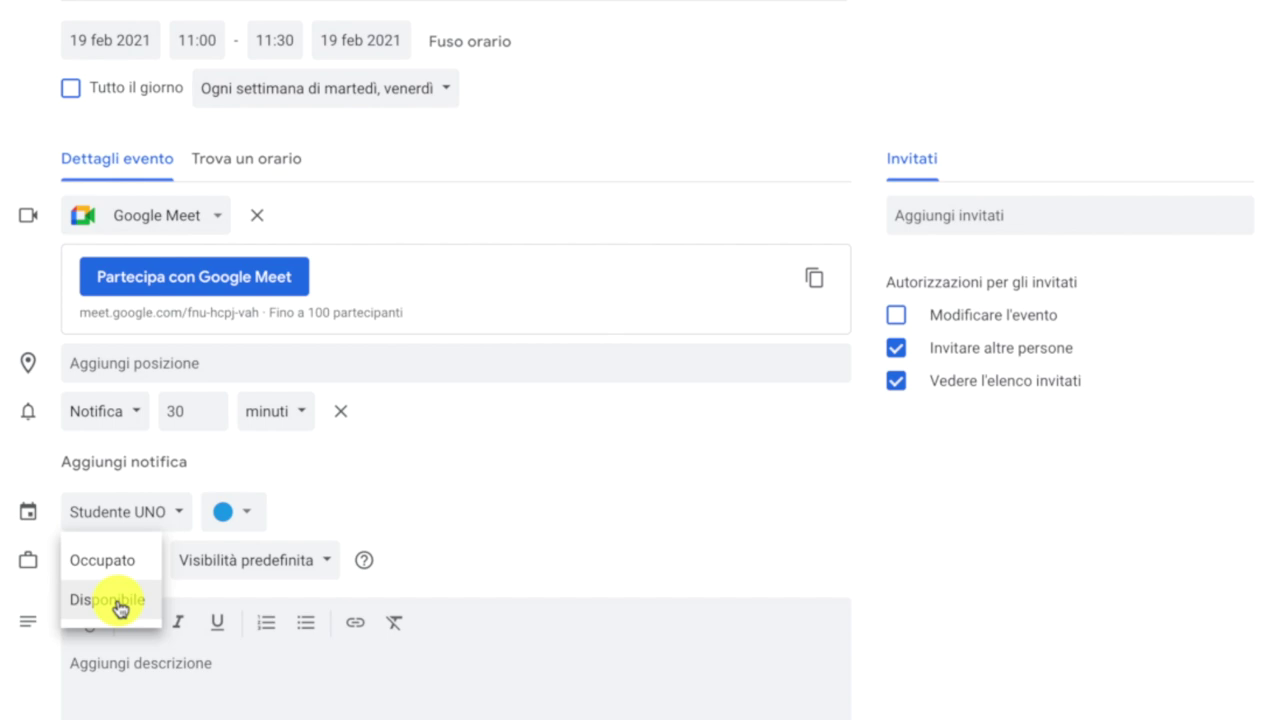
click(97, 561)
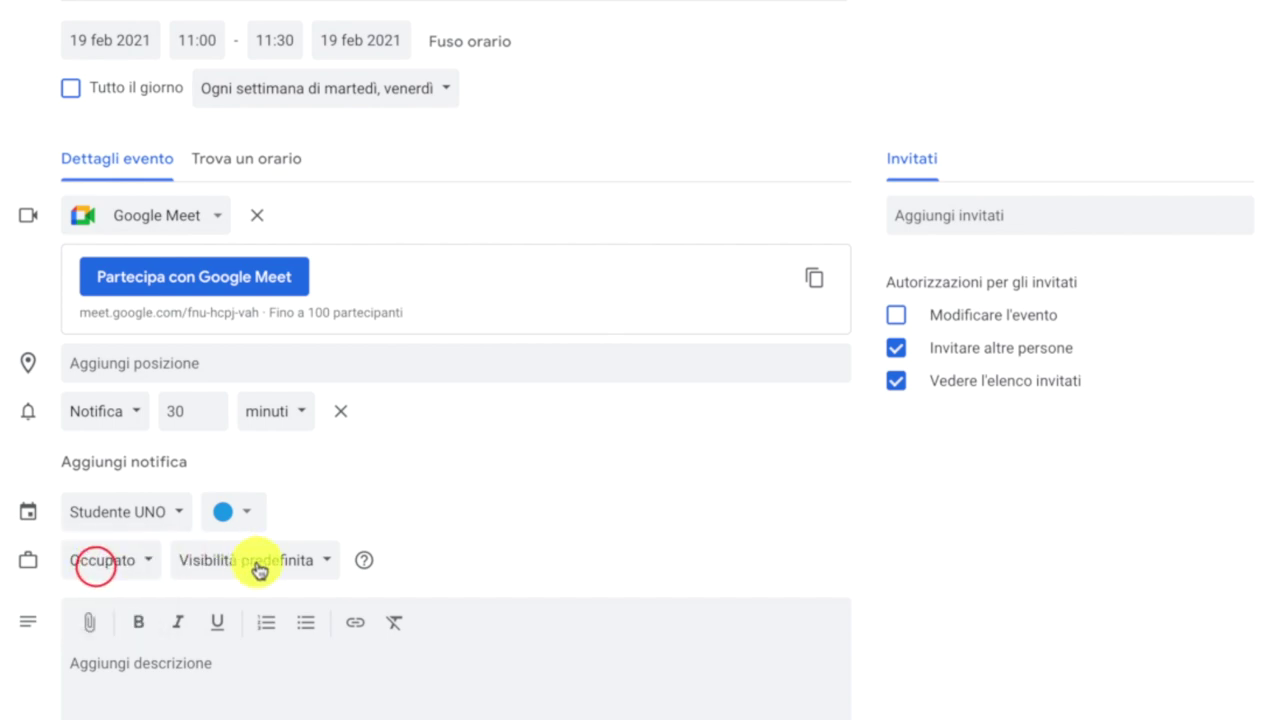
click(314, 564)
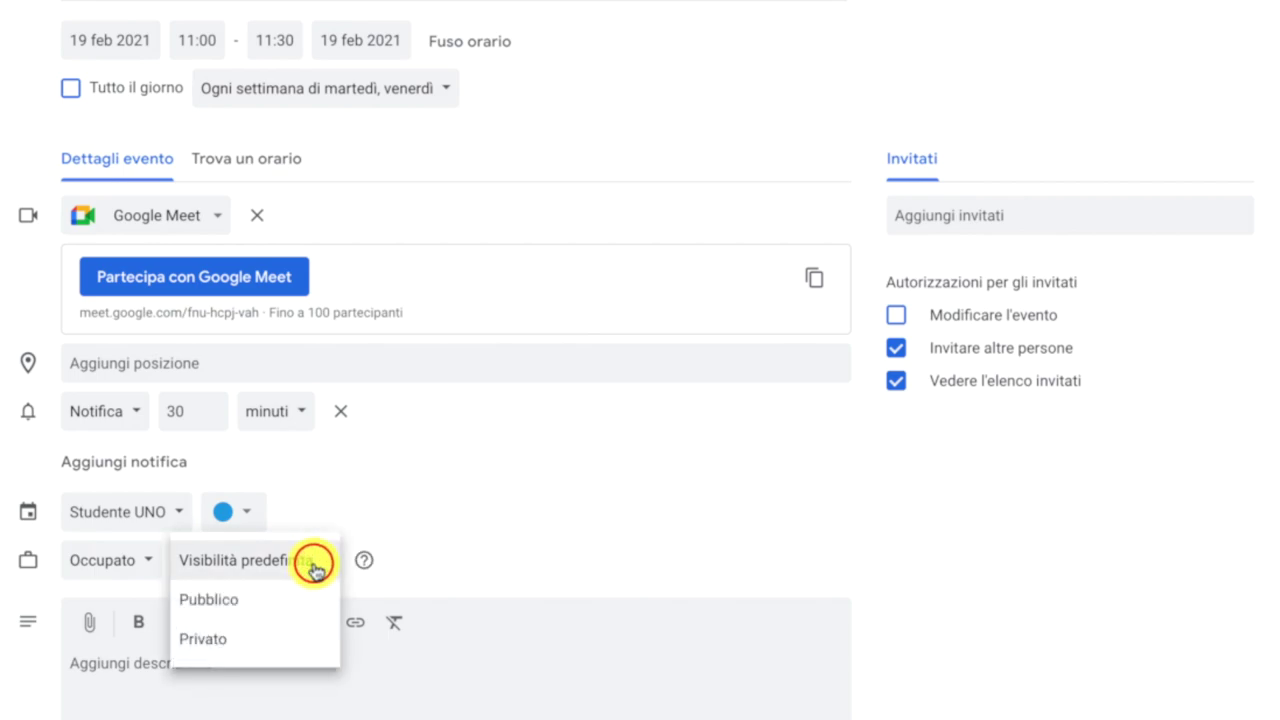
click(489, 511)
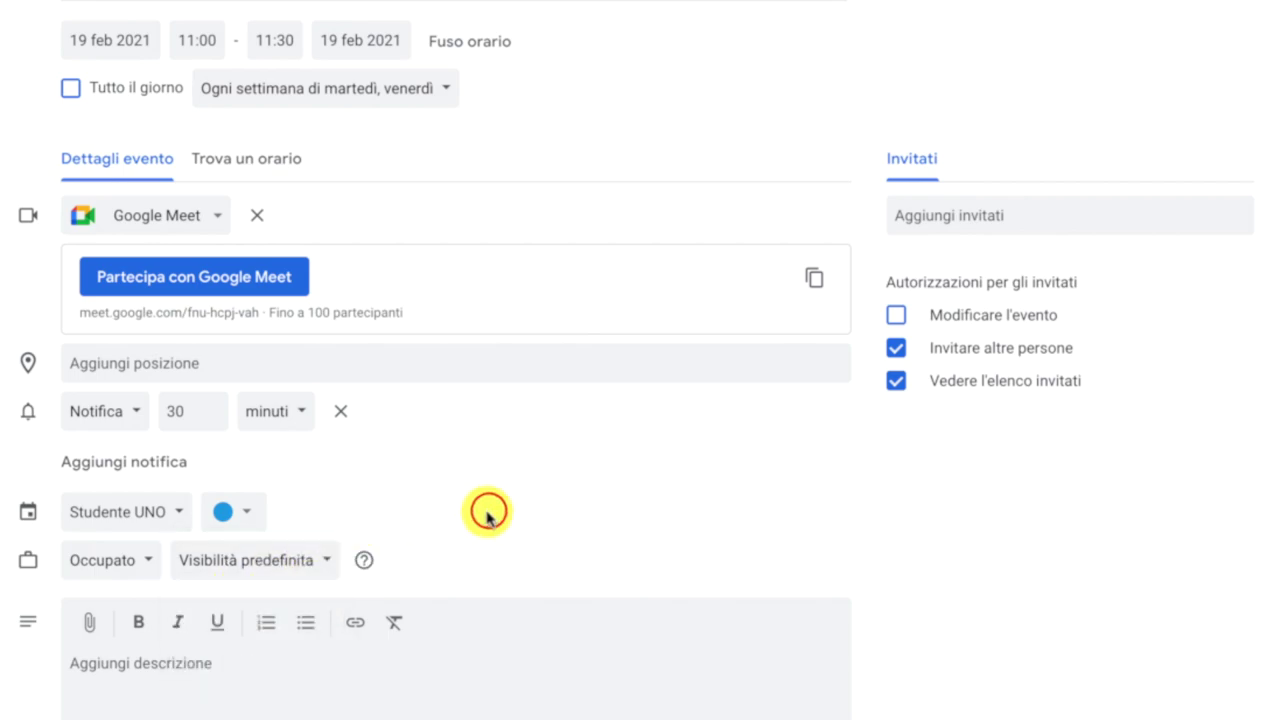
mouse_move(368, 566)
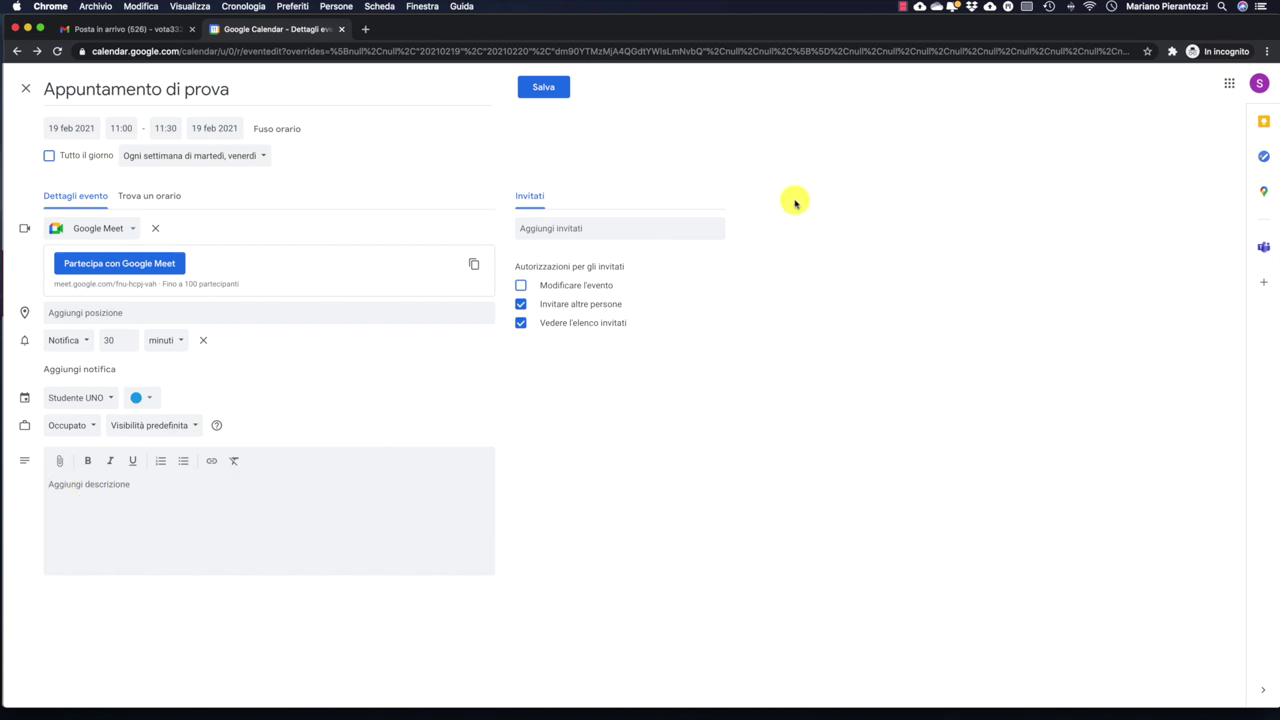
- Invite the suggested contact as a guest and save the event, sending the email invitation
click(592, 228)
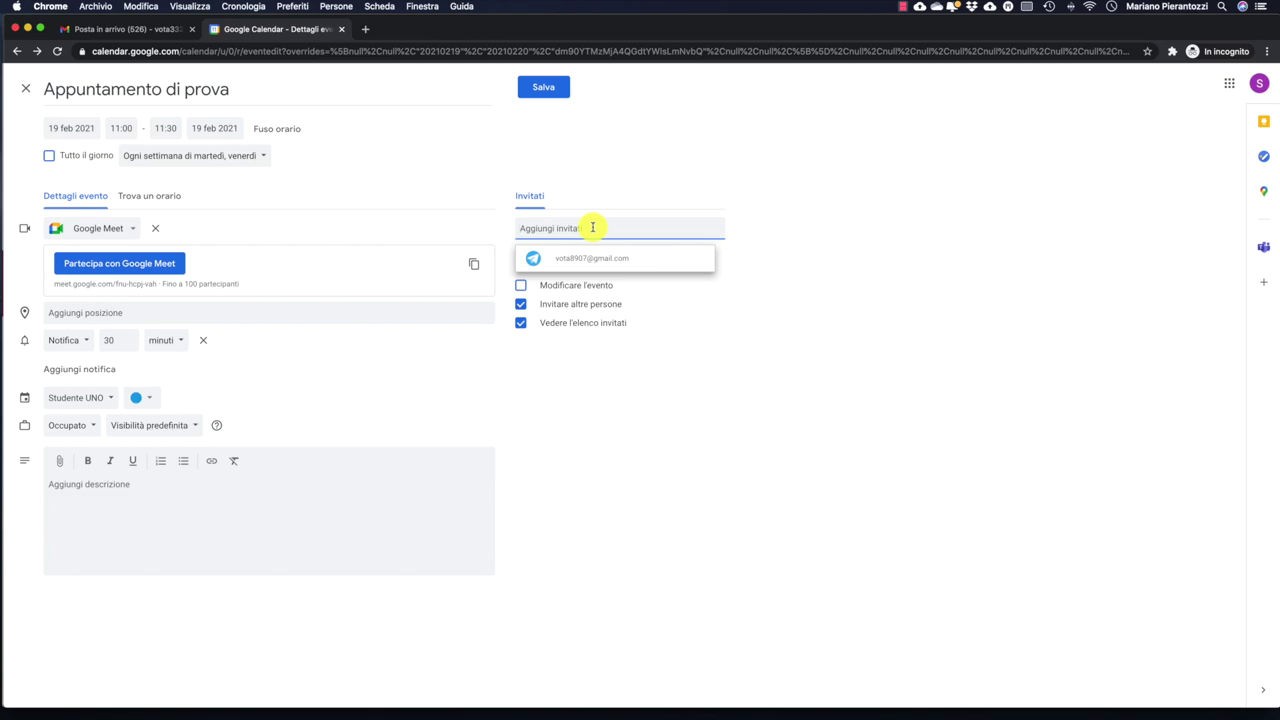
click(658, 259)
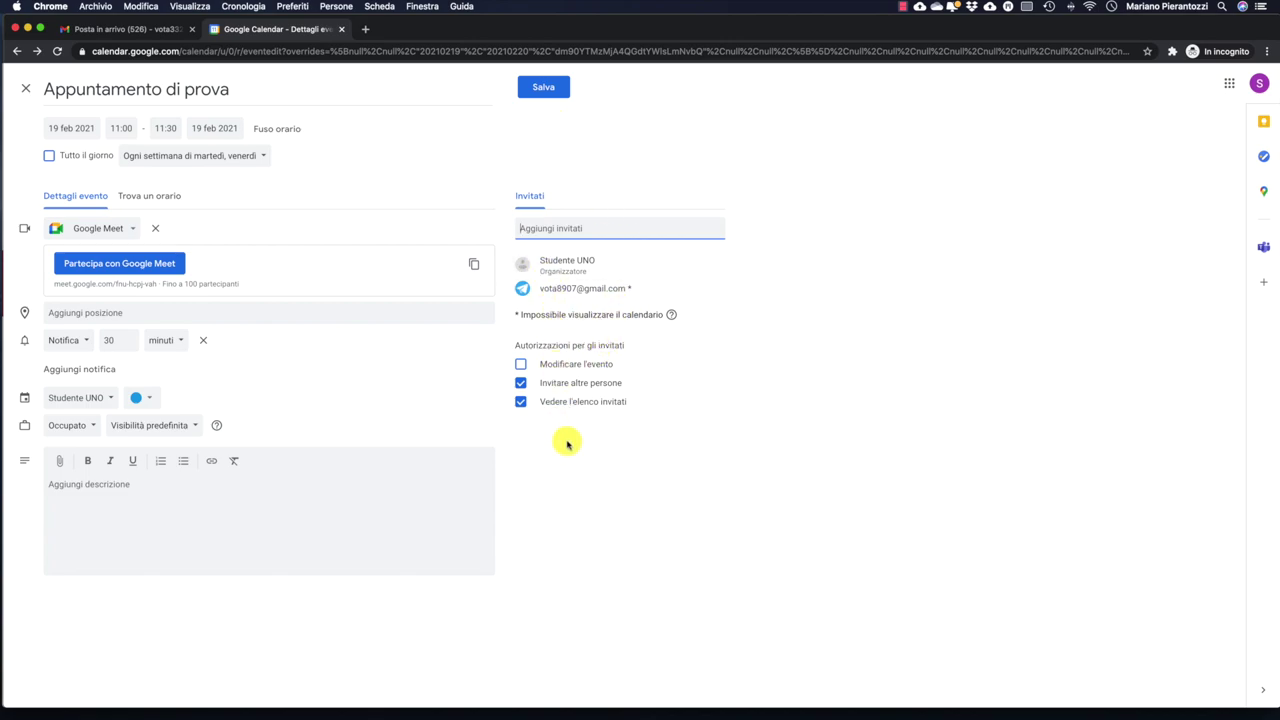
click(517, 345)
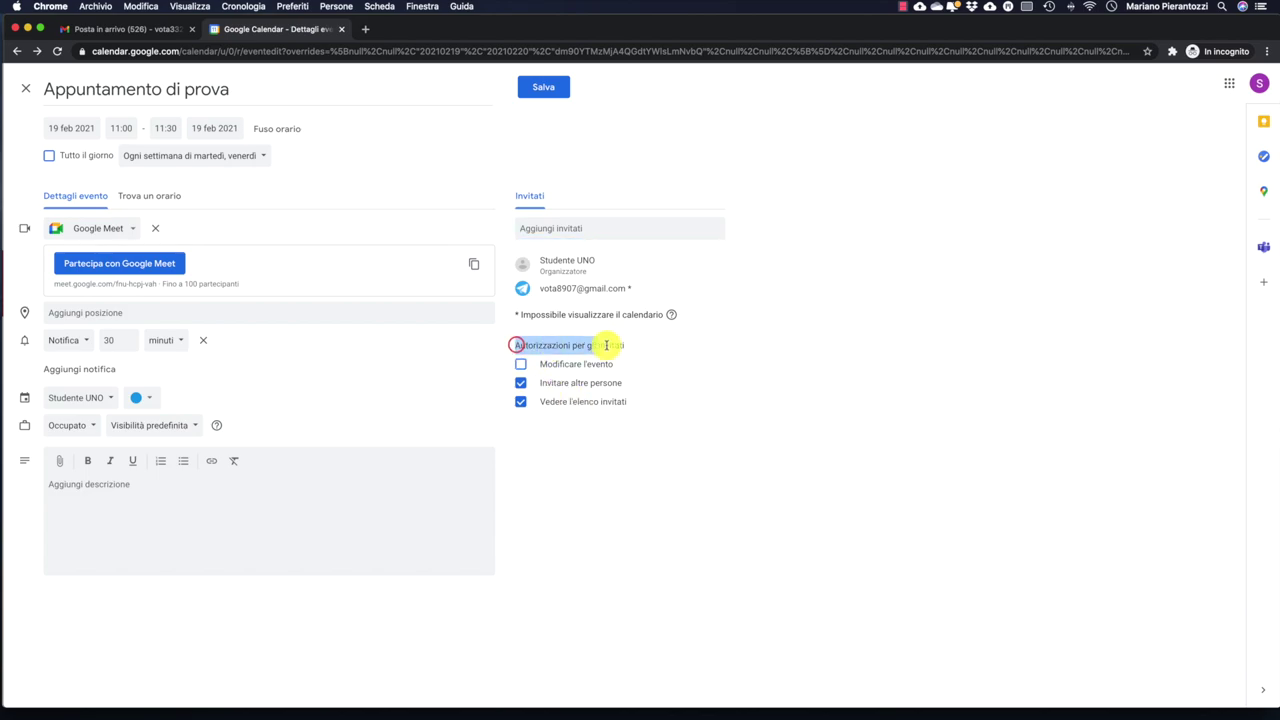
click(521, 365)
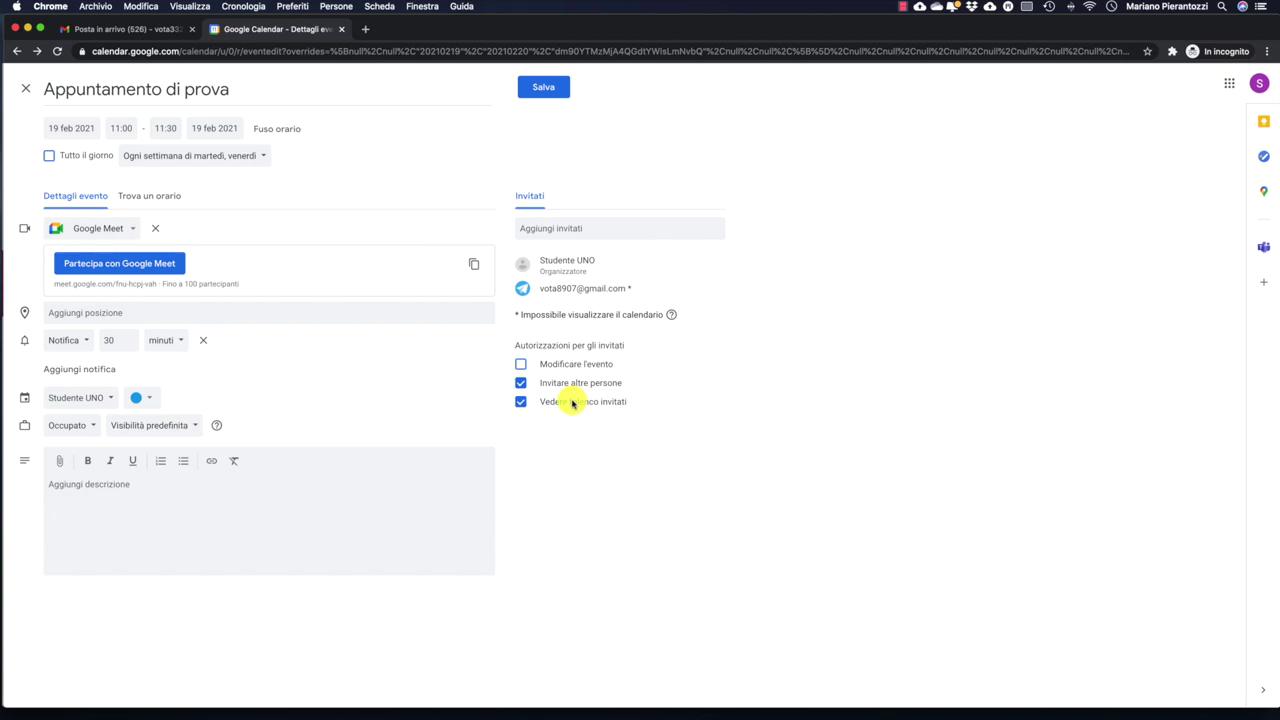
click(555, 88)
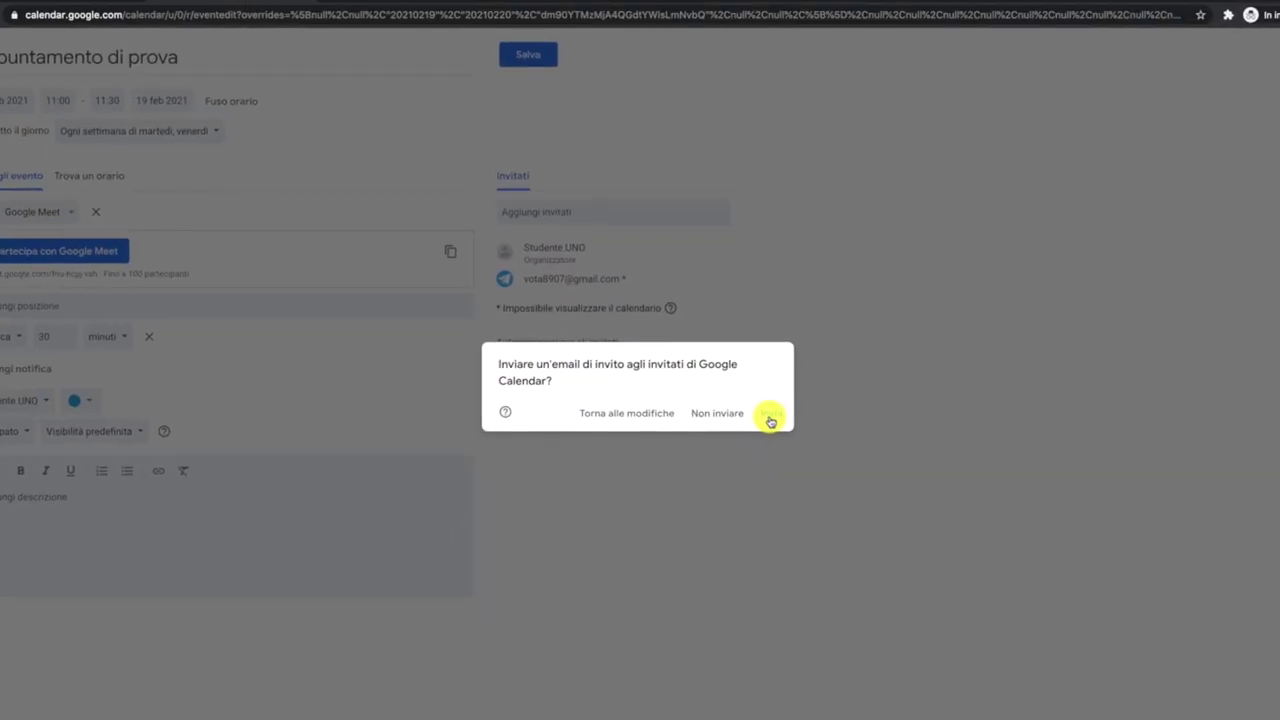
click(770, 416)
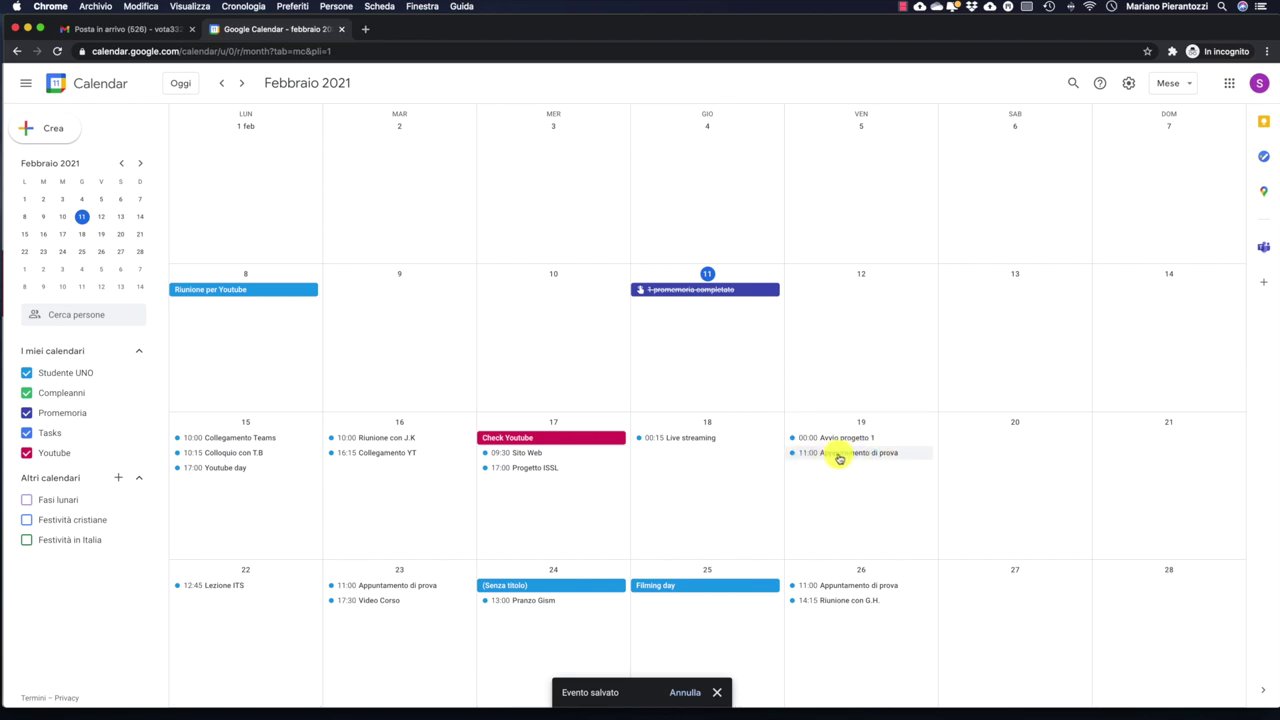
- Check the event's repeated occurrences in March 2021 and return to the current month
click(241, 83)
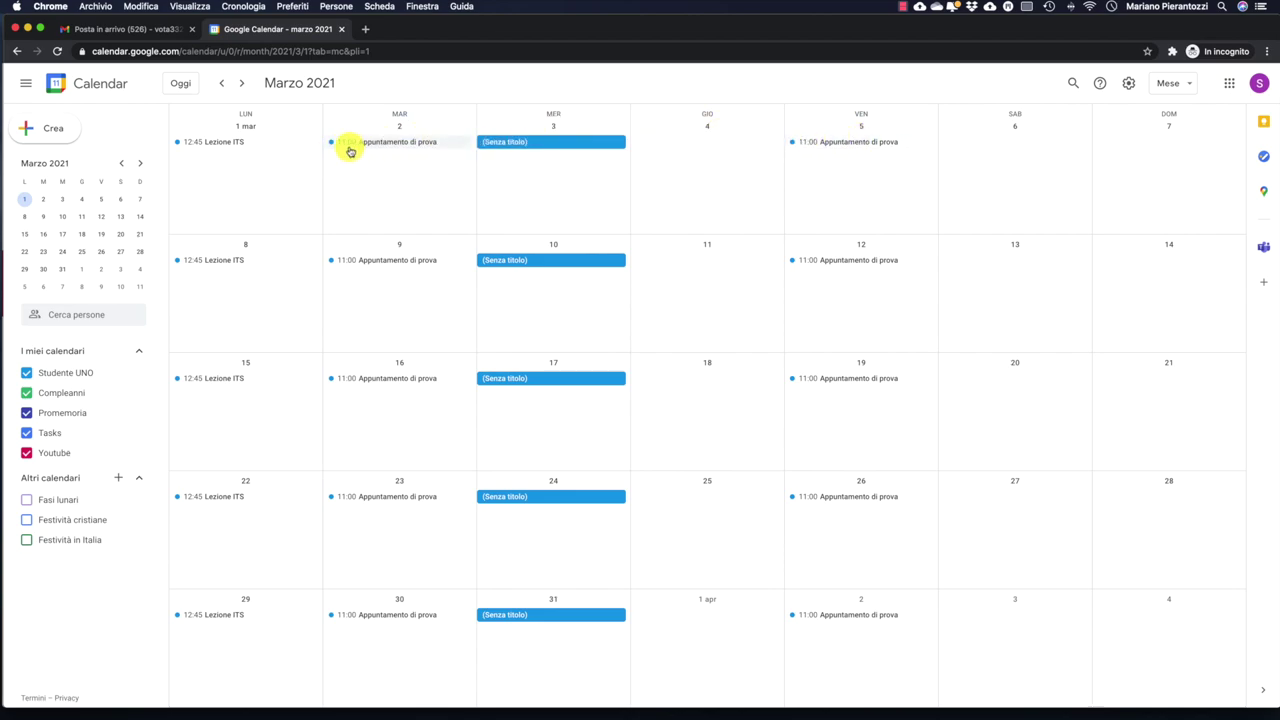
click(182, 84)
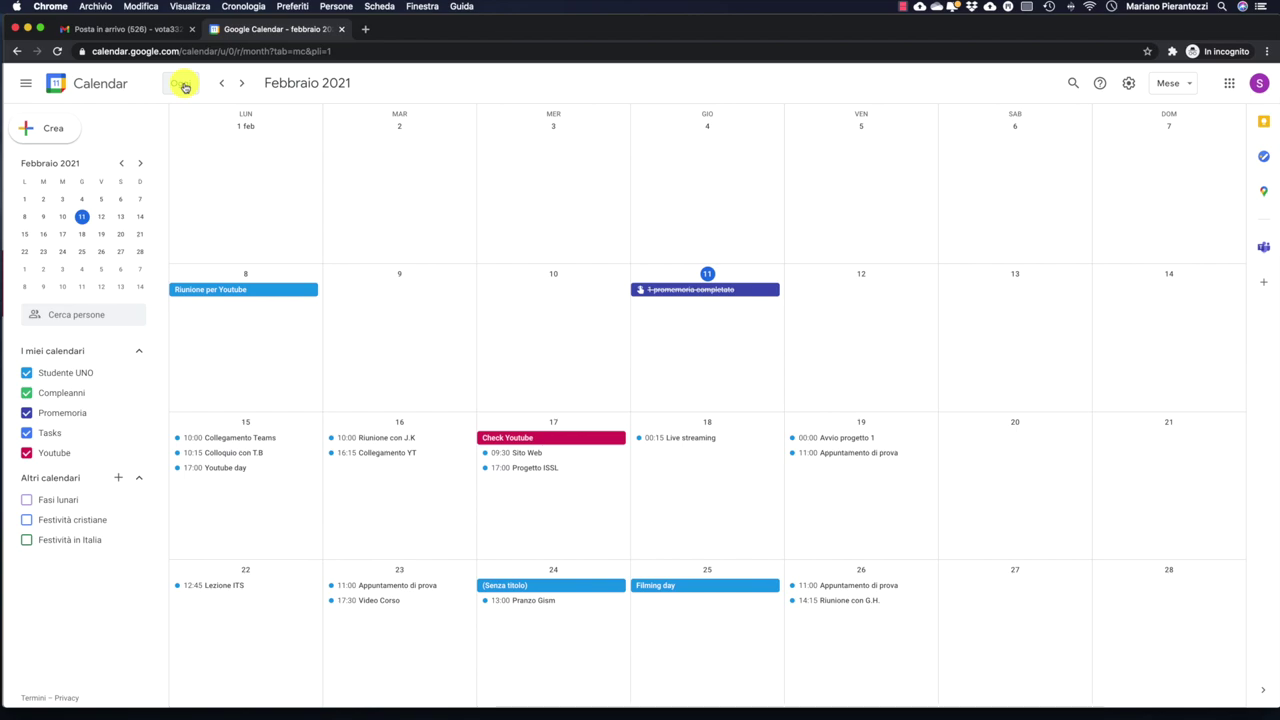
- Edit the 19 February occurrence of "Appuntamento di prova", setting its start time to 10:30 and its colour to red
click(842, 457)
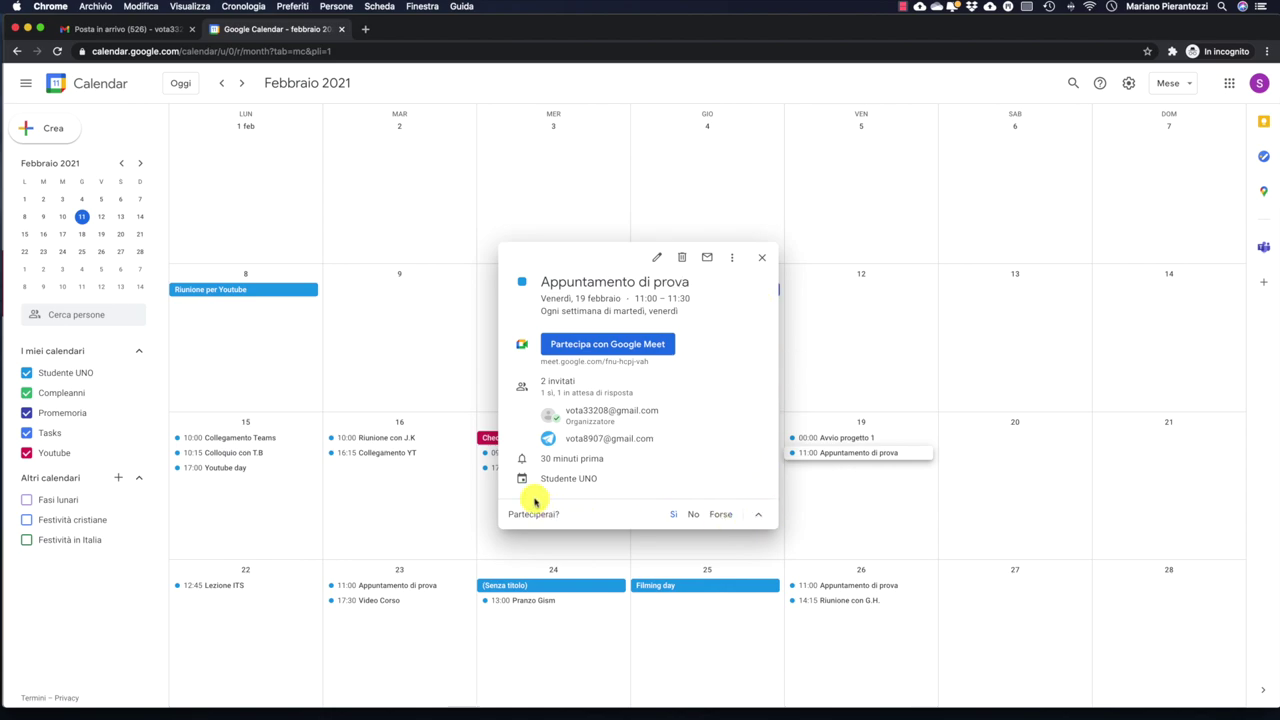
click(655, 262)
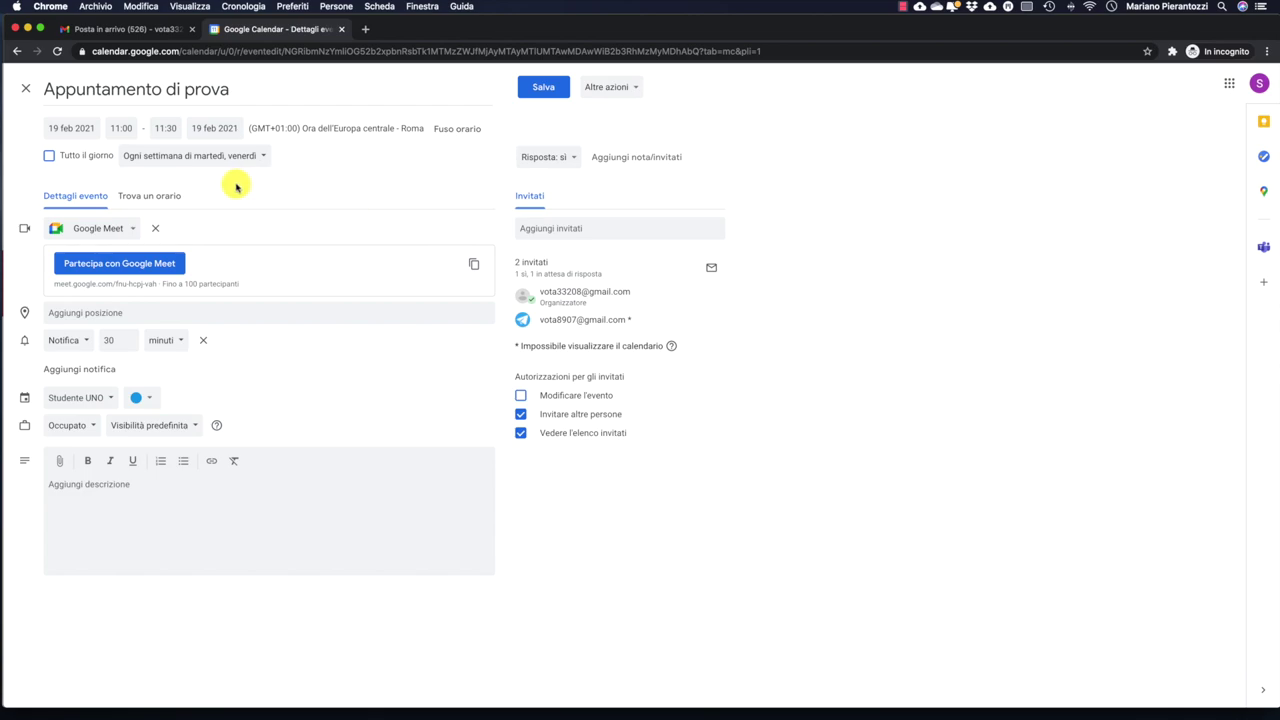
click(128, 128)
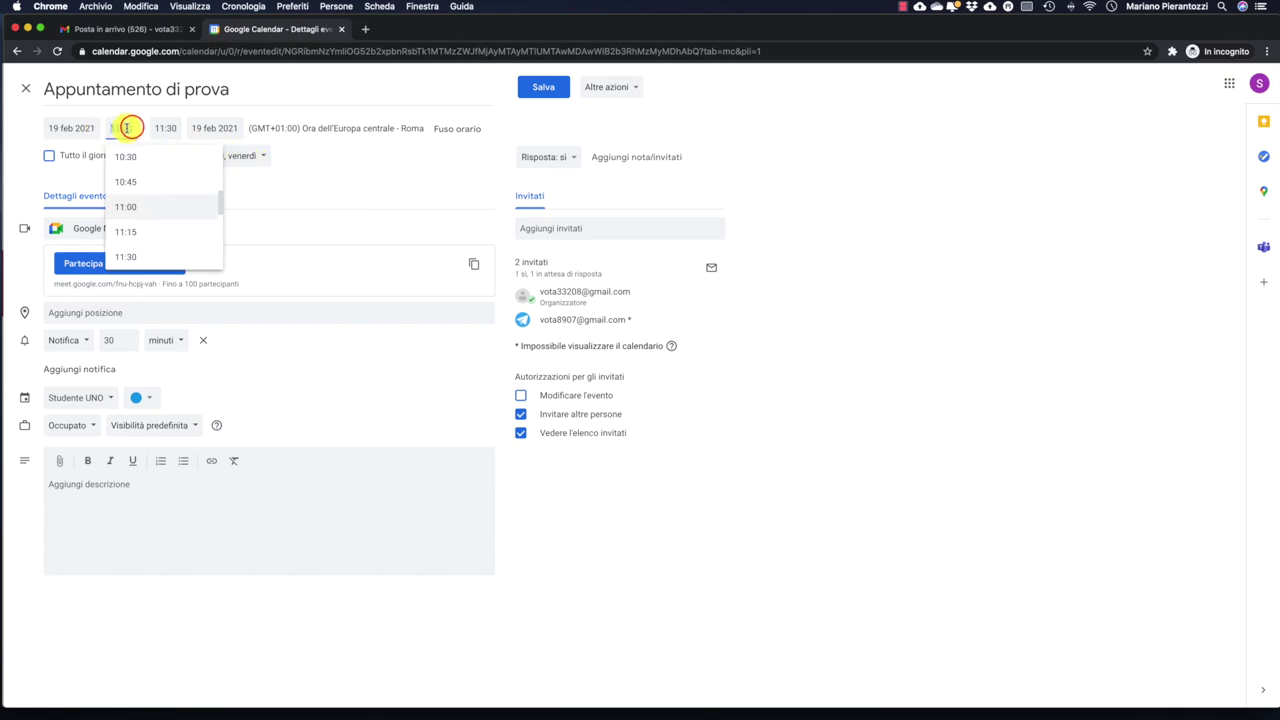
click(134, 155)
click(151, 398)
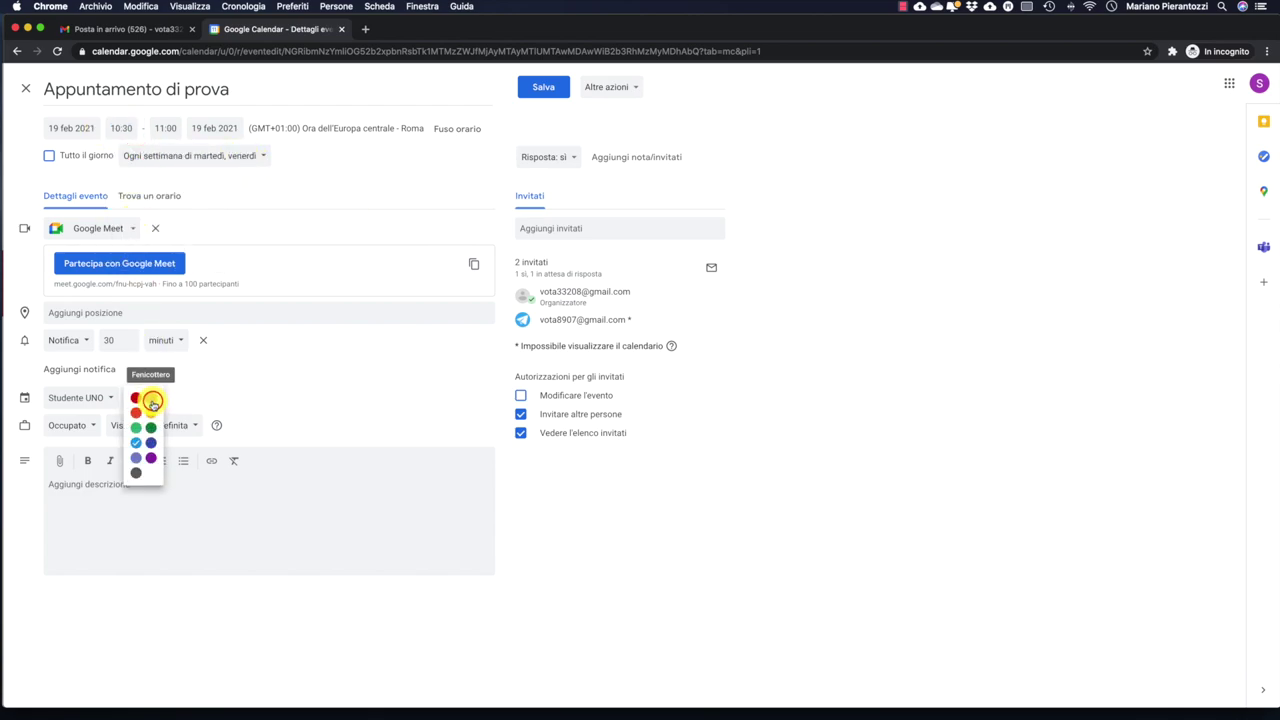
click(135, 403)
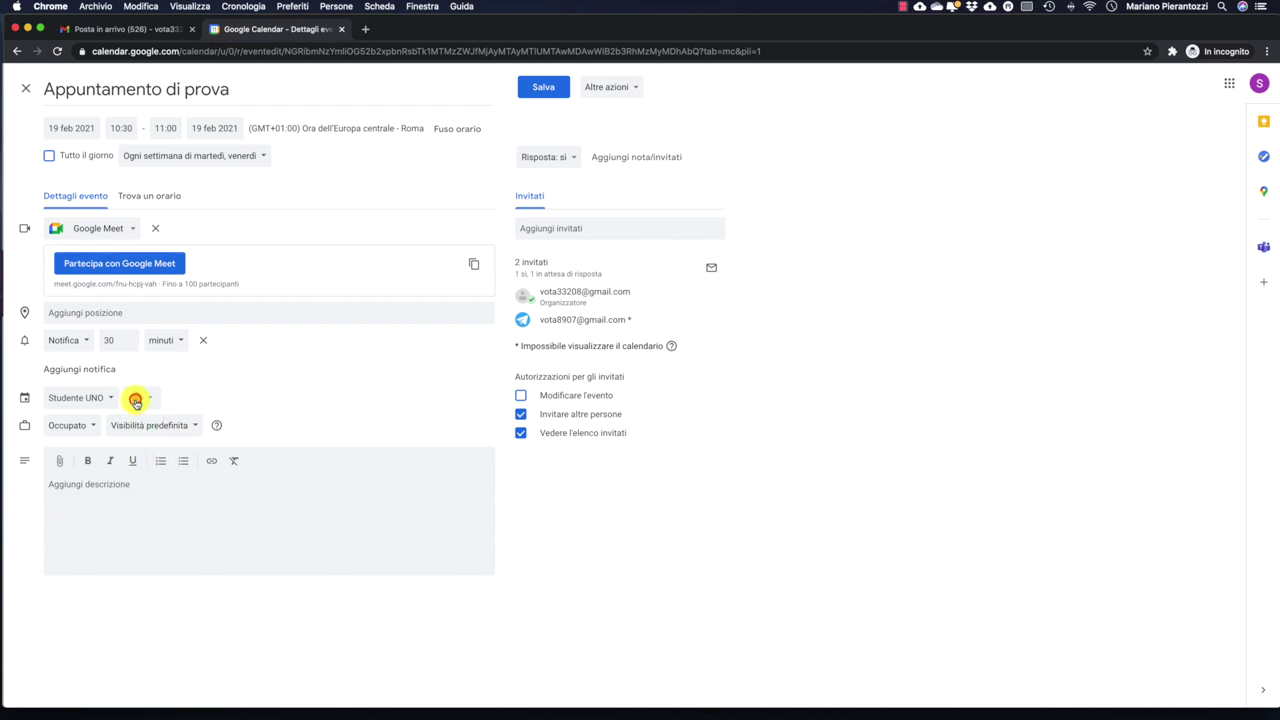
- Save the changes to all events in the recurring series and send the update email to the existing guests
click(544, 87)
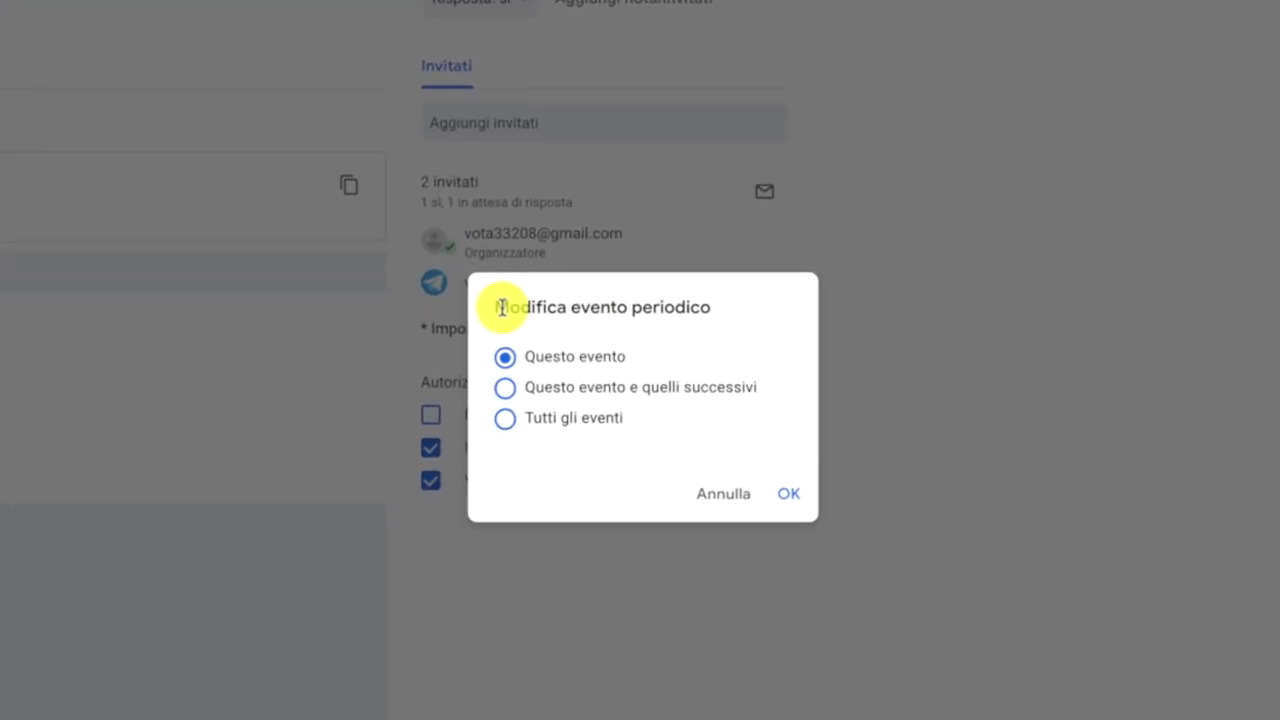
click(506, 387)
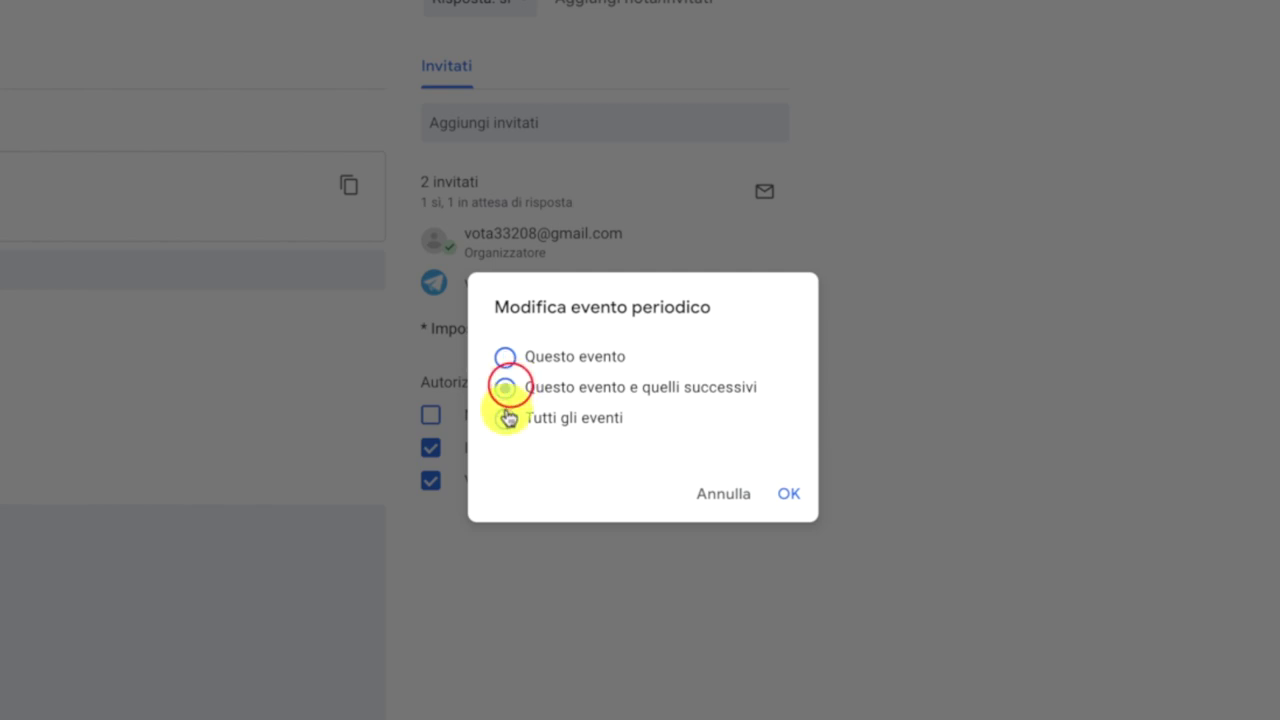
click(506, 418)
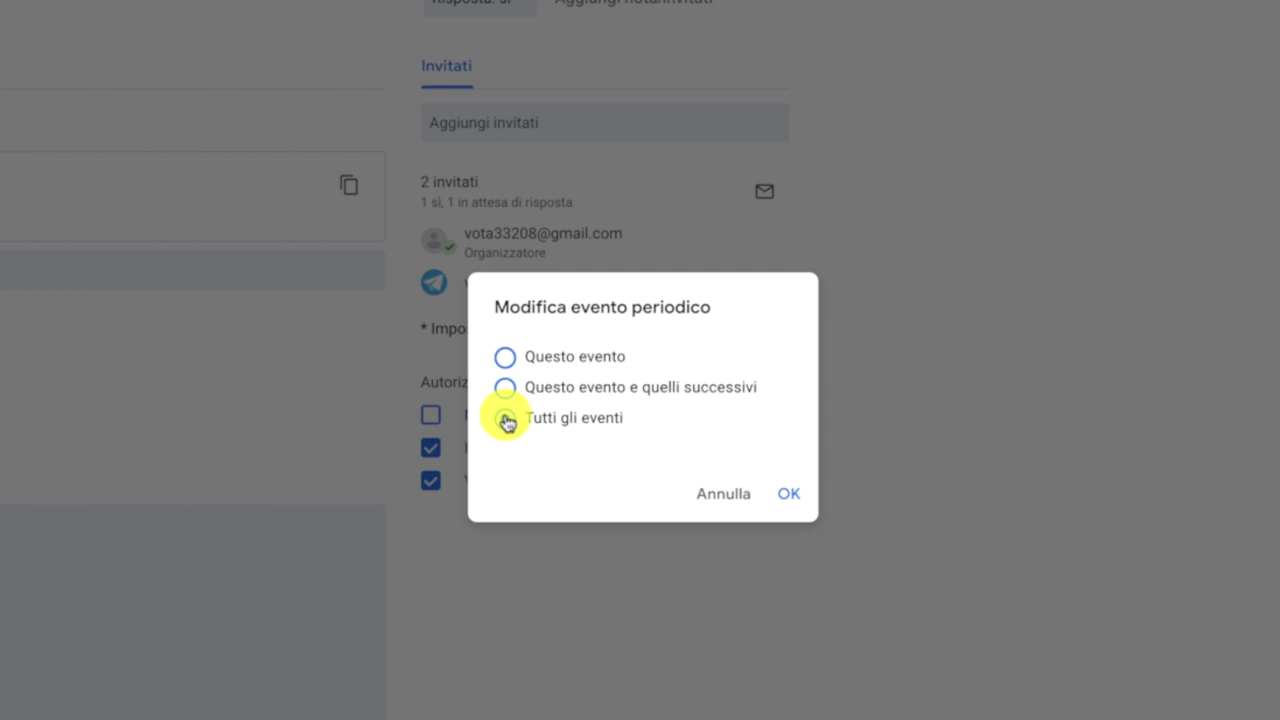
click(789, 492)
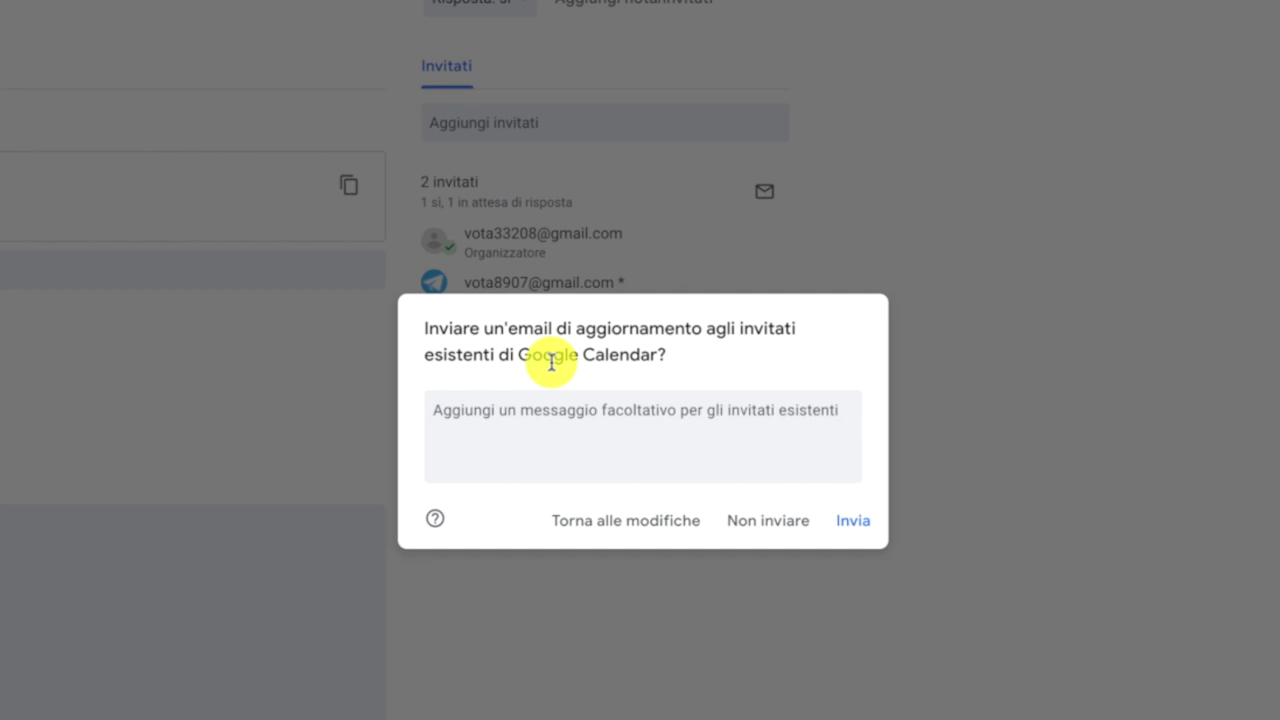
click(505, 417)
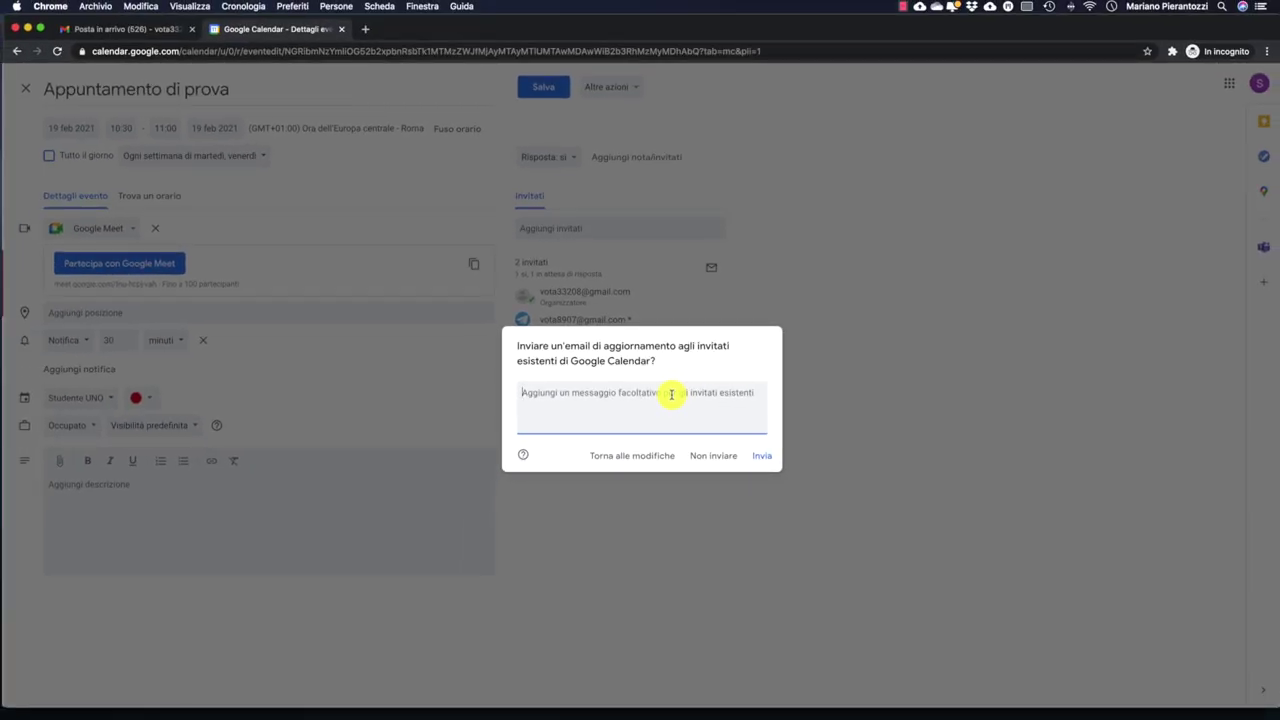
click(763, 457)
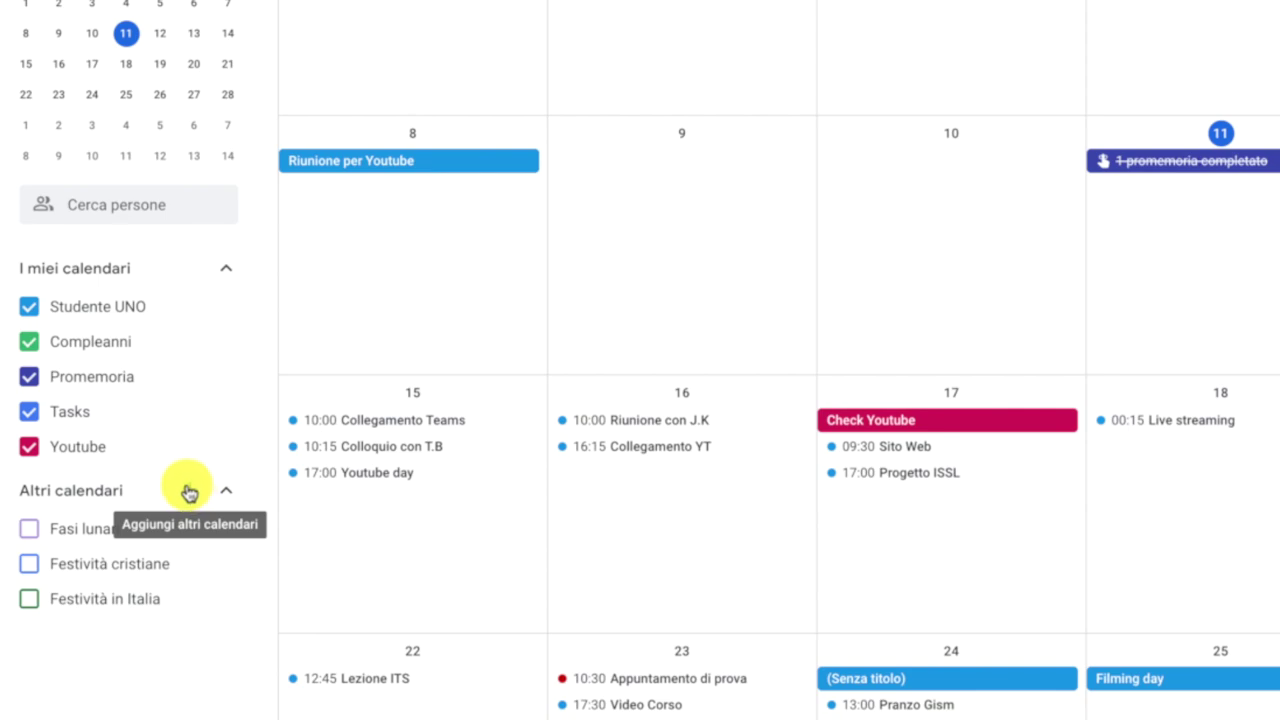
- Browse the holiday, sport and other calendars of interest that can be added, and return to the month view
click(189, 492)
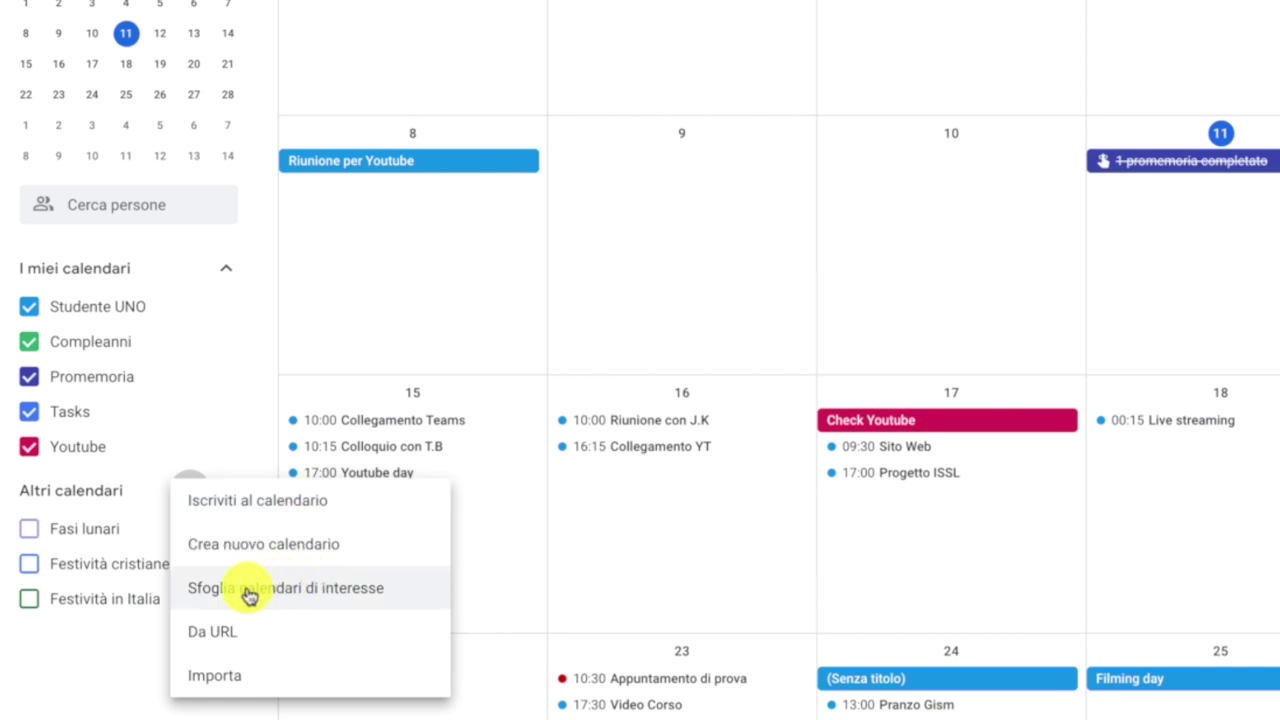
click(358, 588)
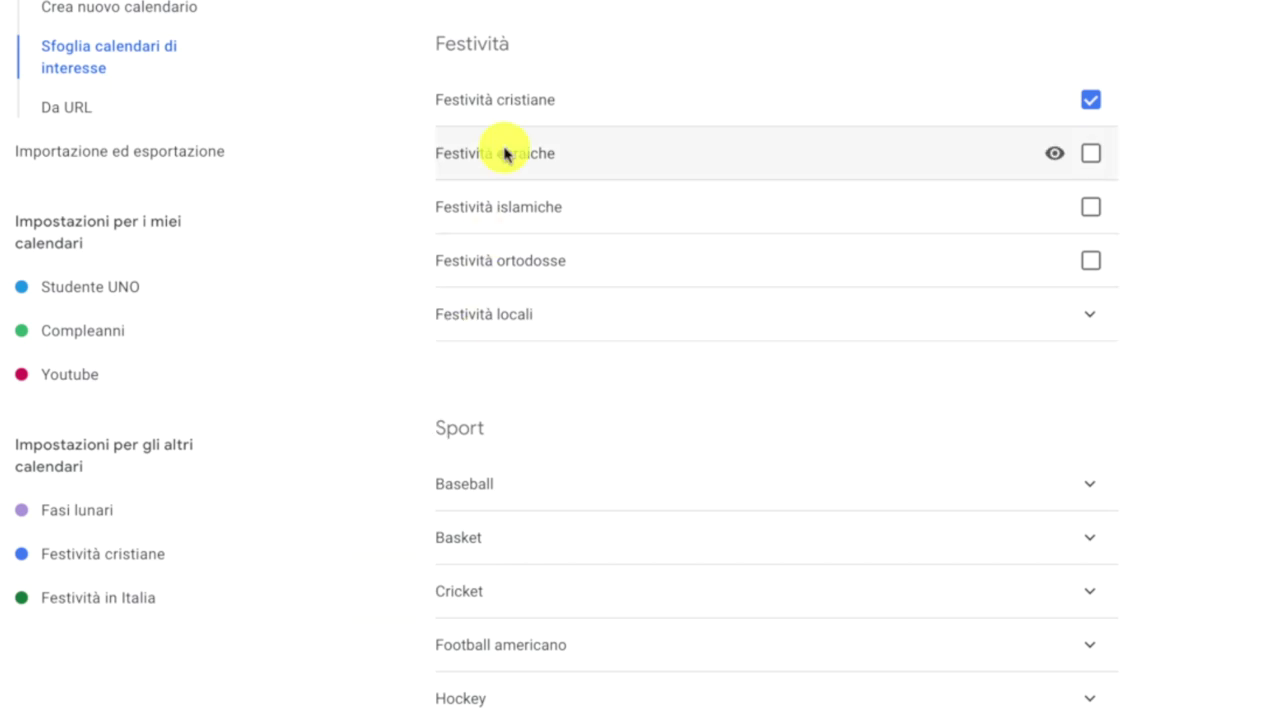
click(1090, 102)
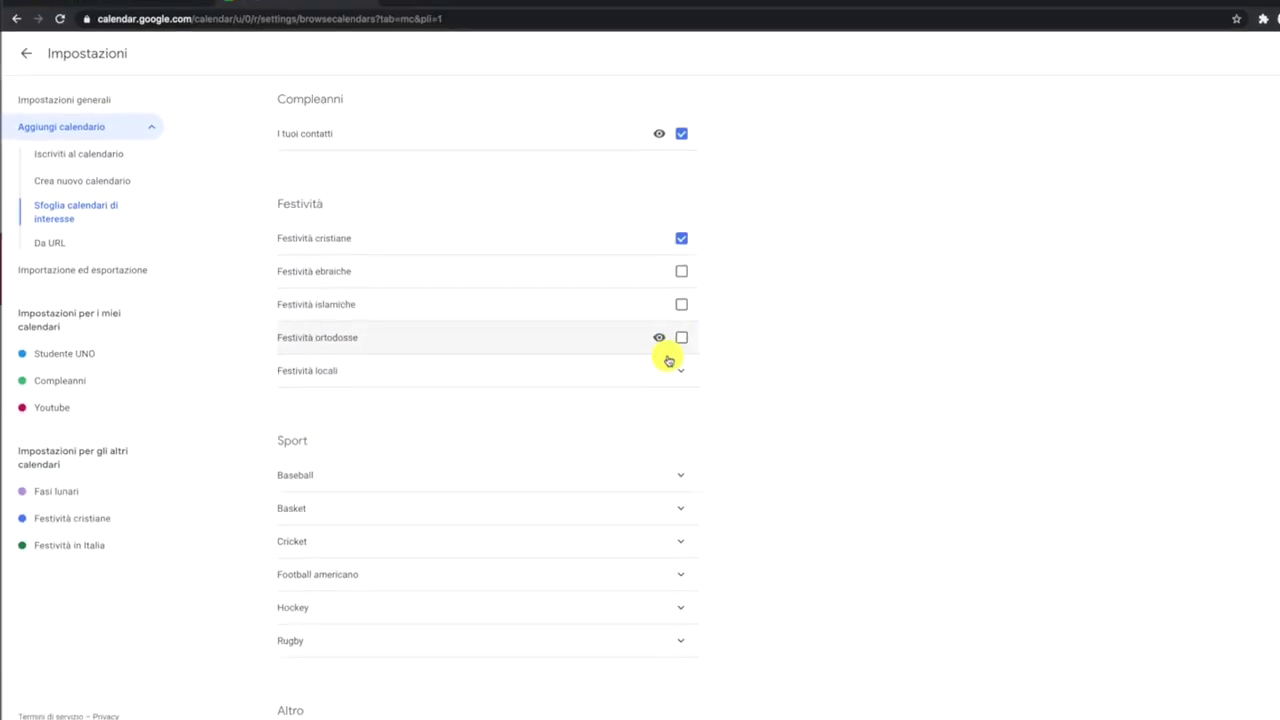
scroll(560, 420, down, 1)
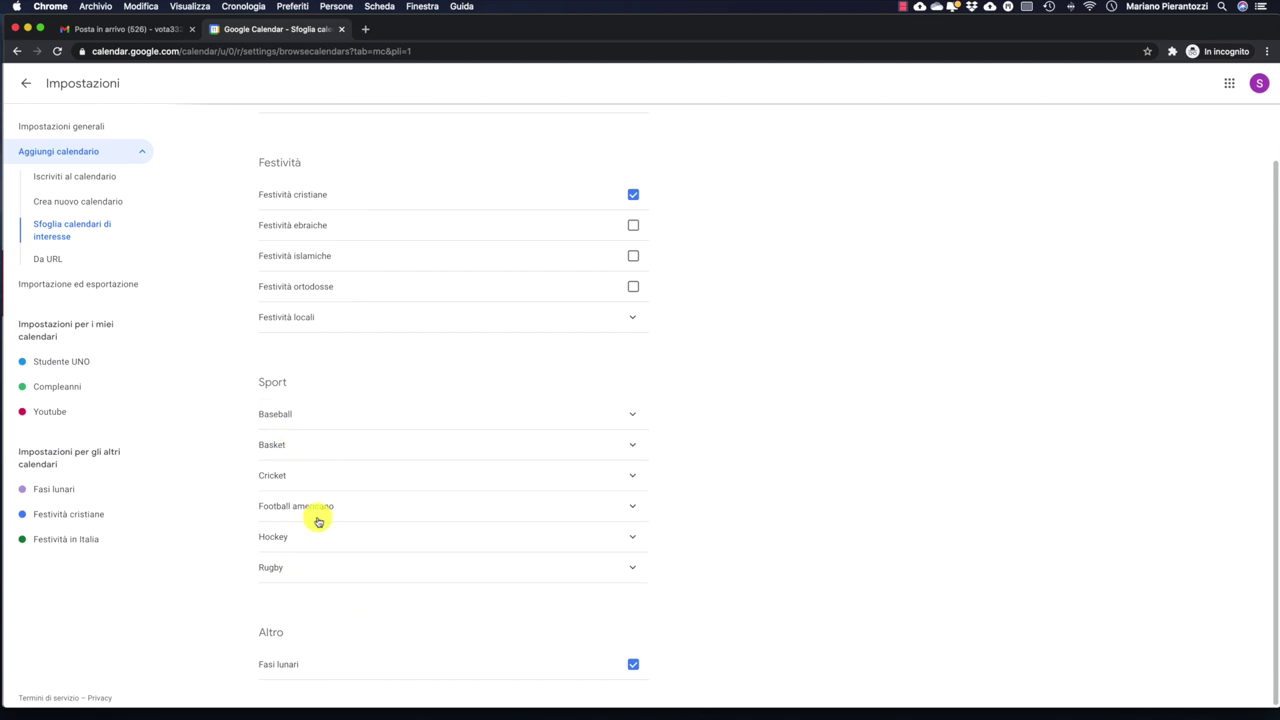
scroll(314, 510, up, 1)
click(30, 85)
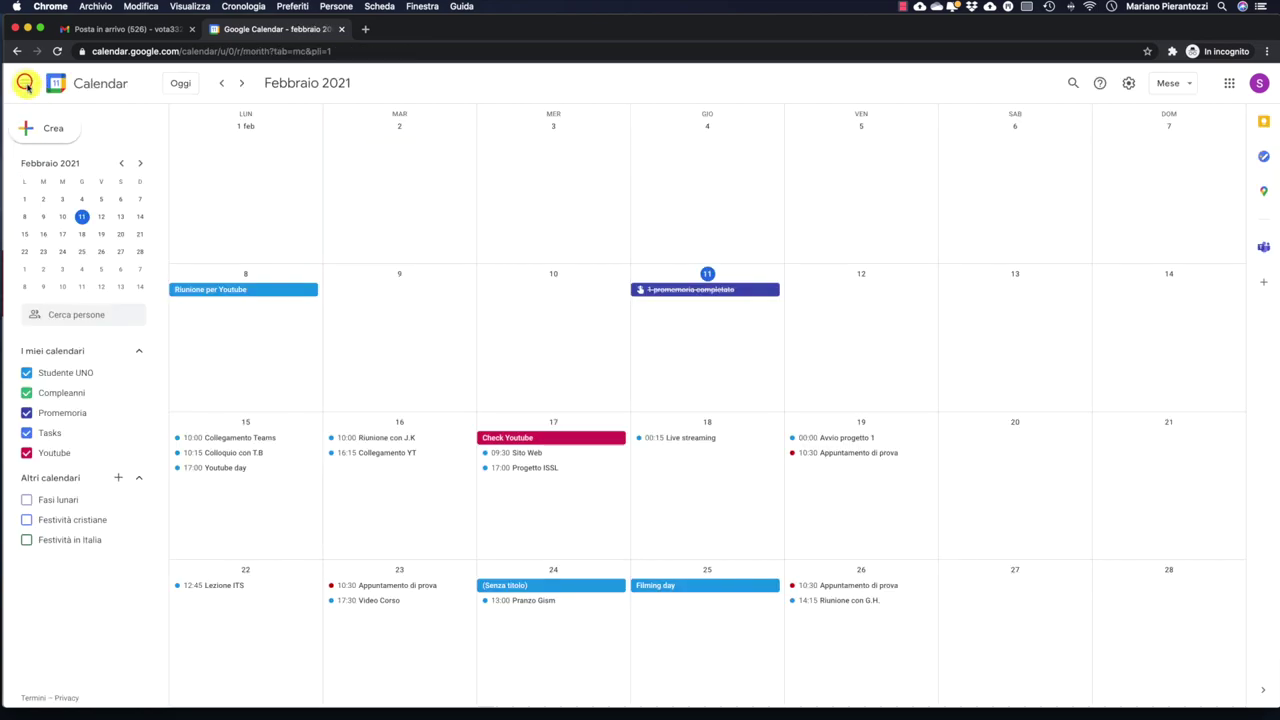
- Create a new calendar named "Prova" without a description, keeping the Rome time zone
click(118, 478)
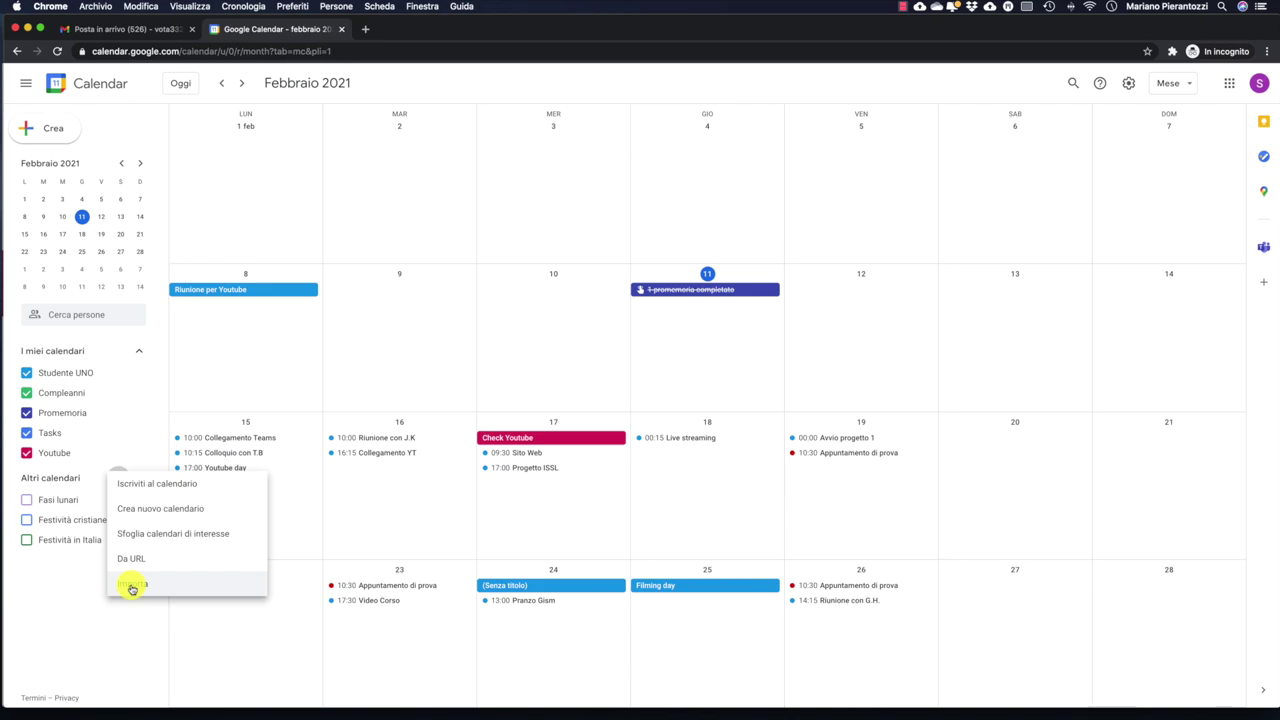
click(166, 510)
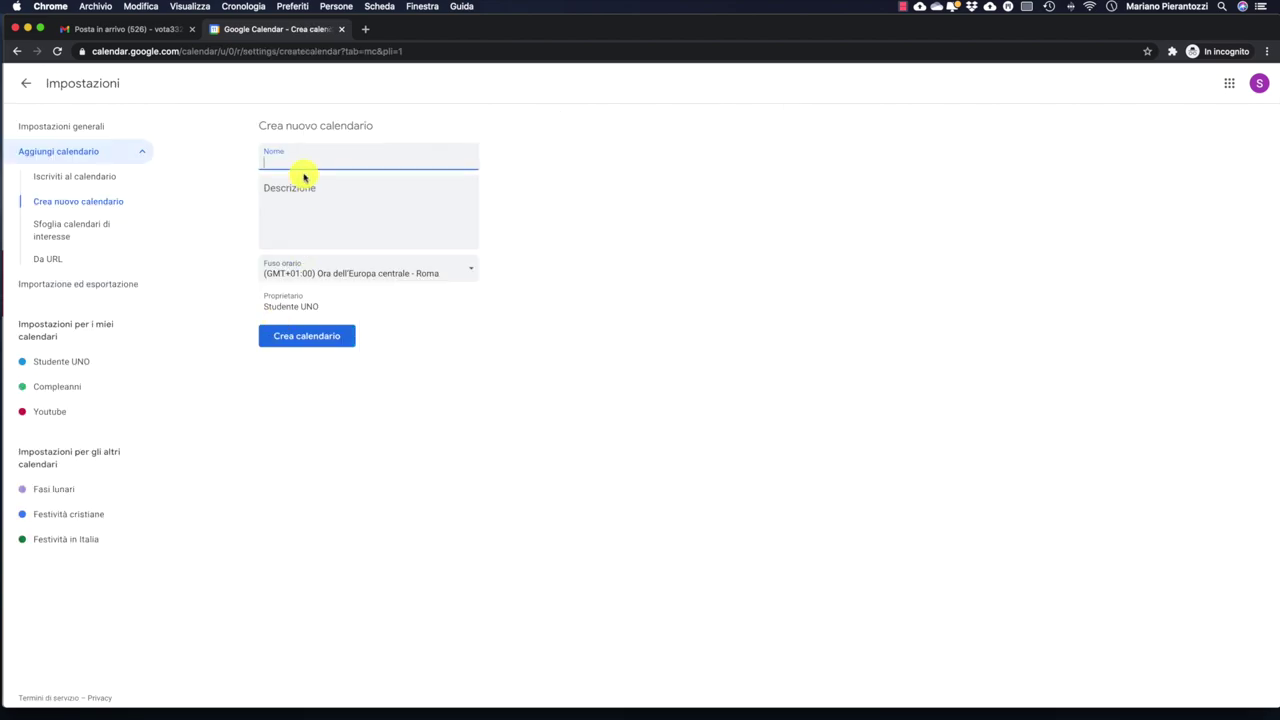
text(P)
click(314, 187)
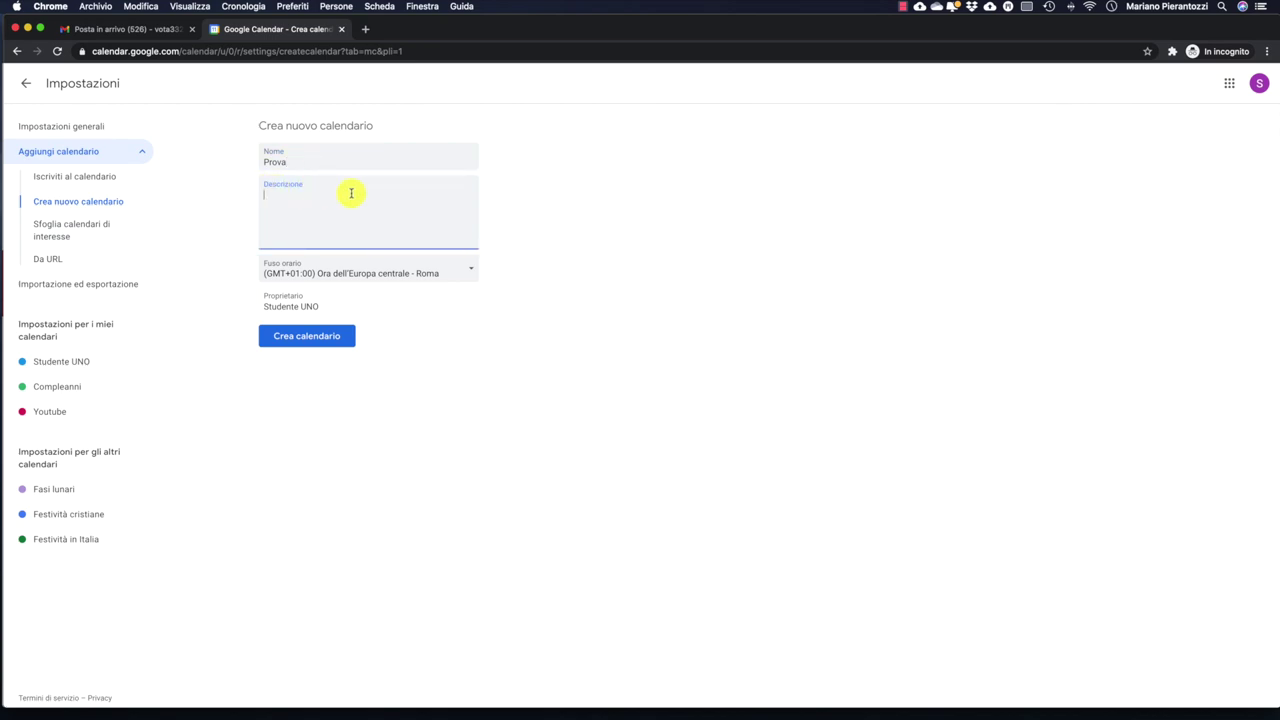
click(319, 340)
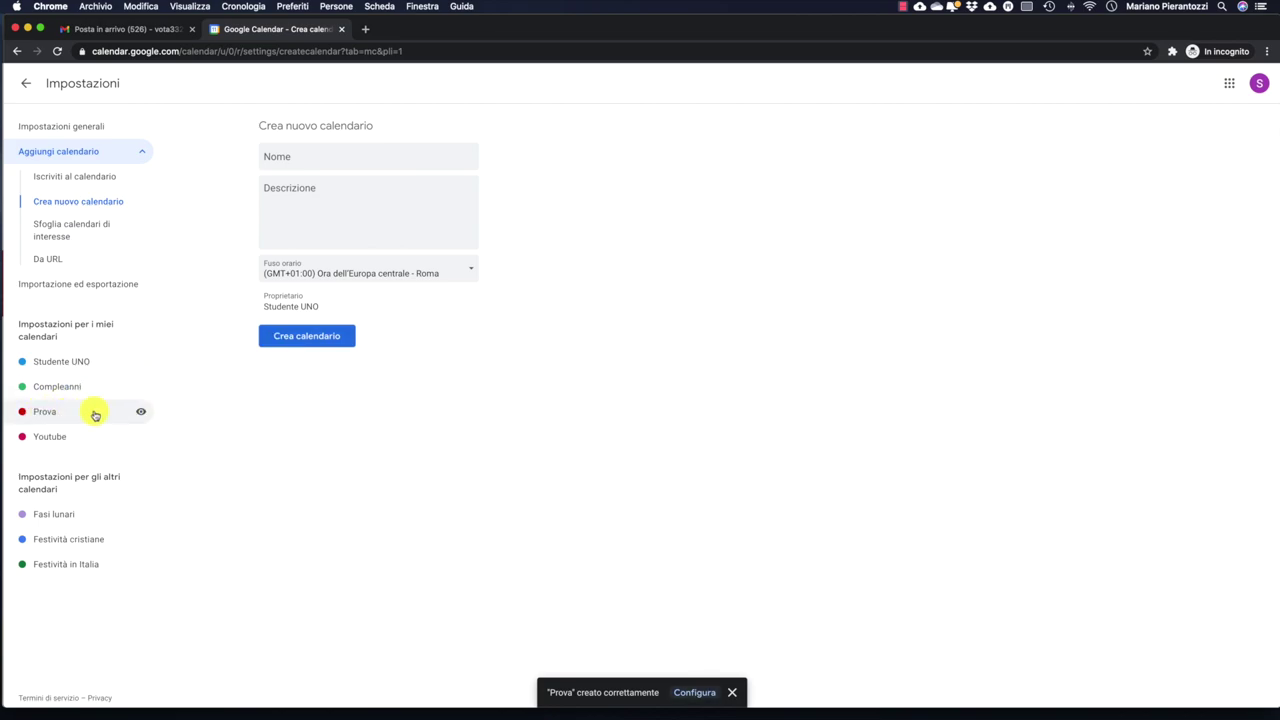
- Review the Prova calendar's settings for access, sharing, notifications, integration and removal, and return to the month view
click(34, 416)
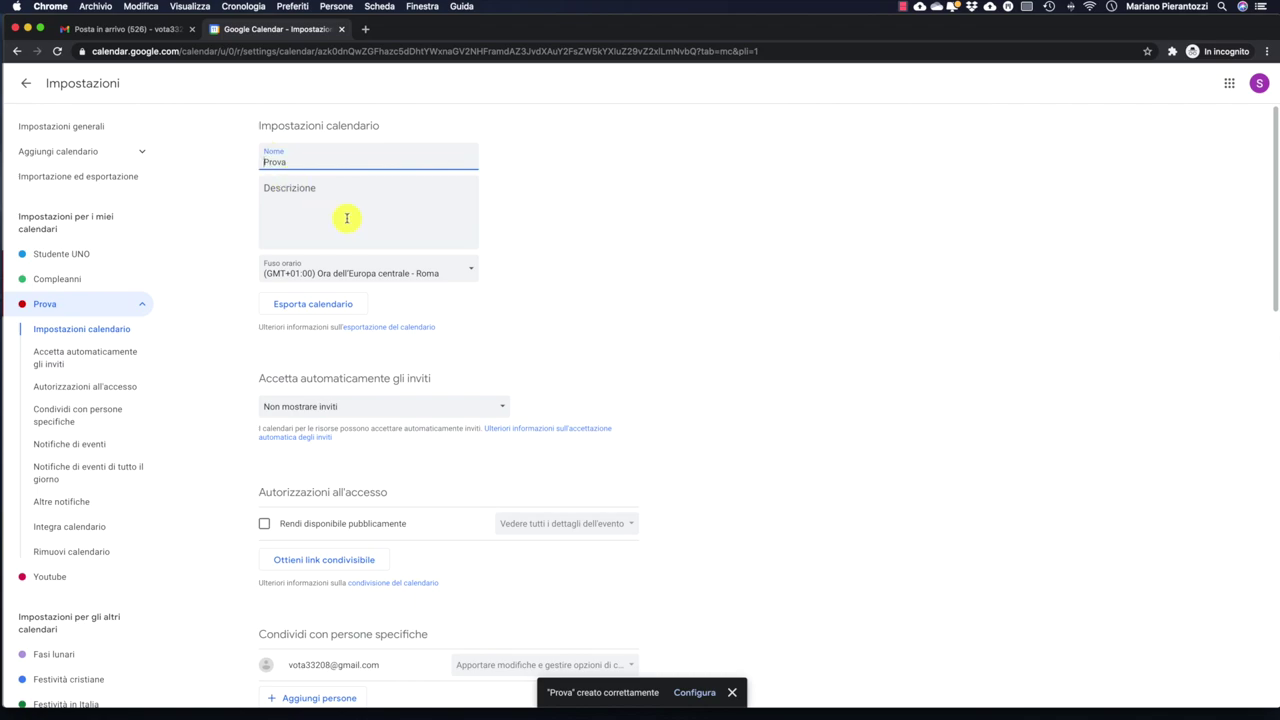
scroll(410, 262, down, 7)
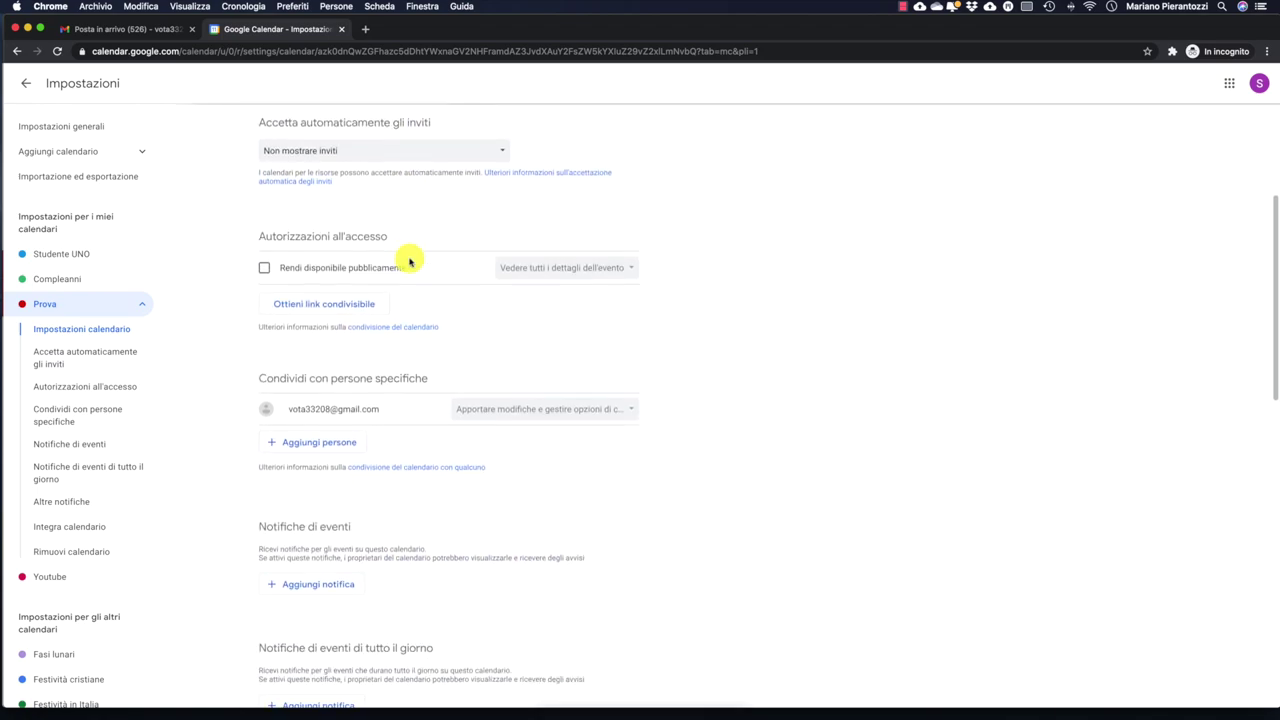
scroll(410, 262, down, 6)
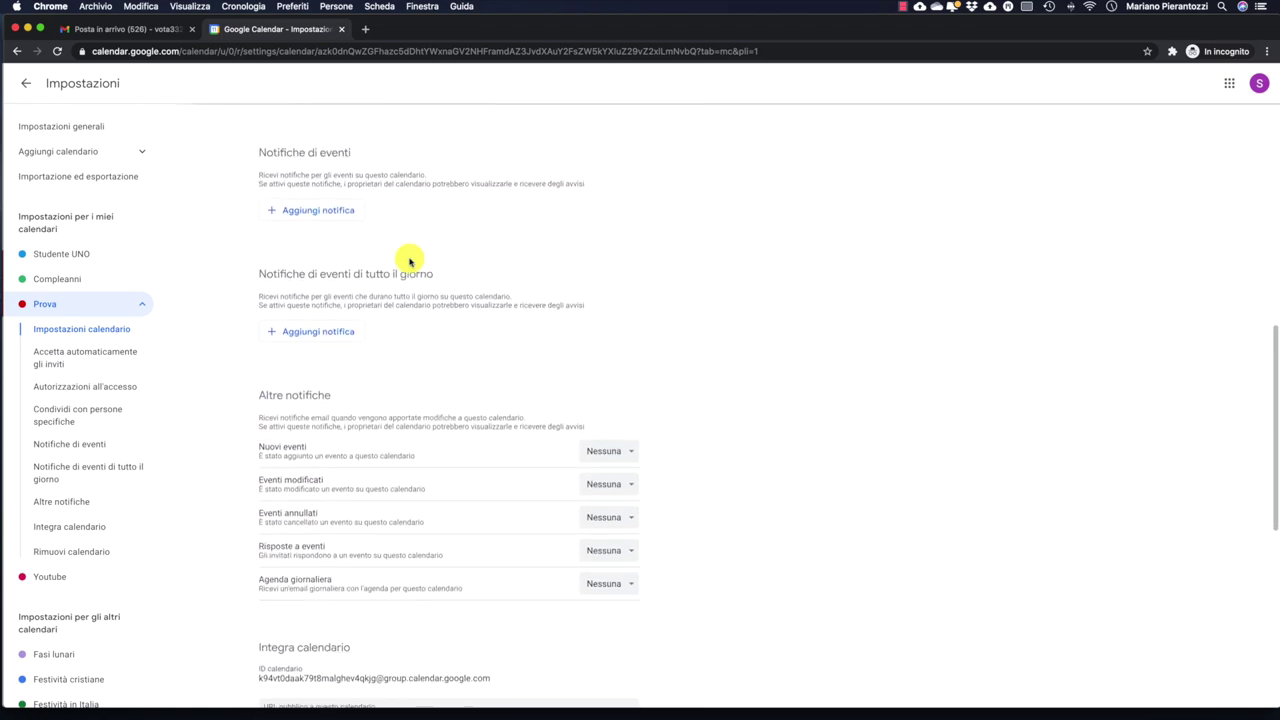
scroll(410, 262, up, 13)
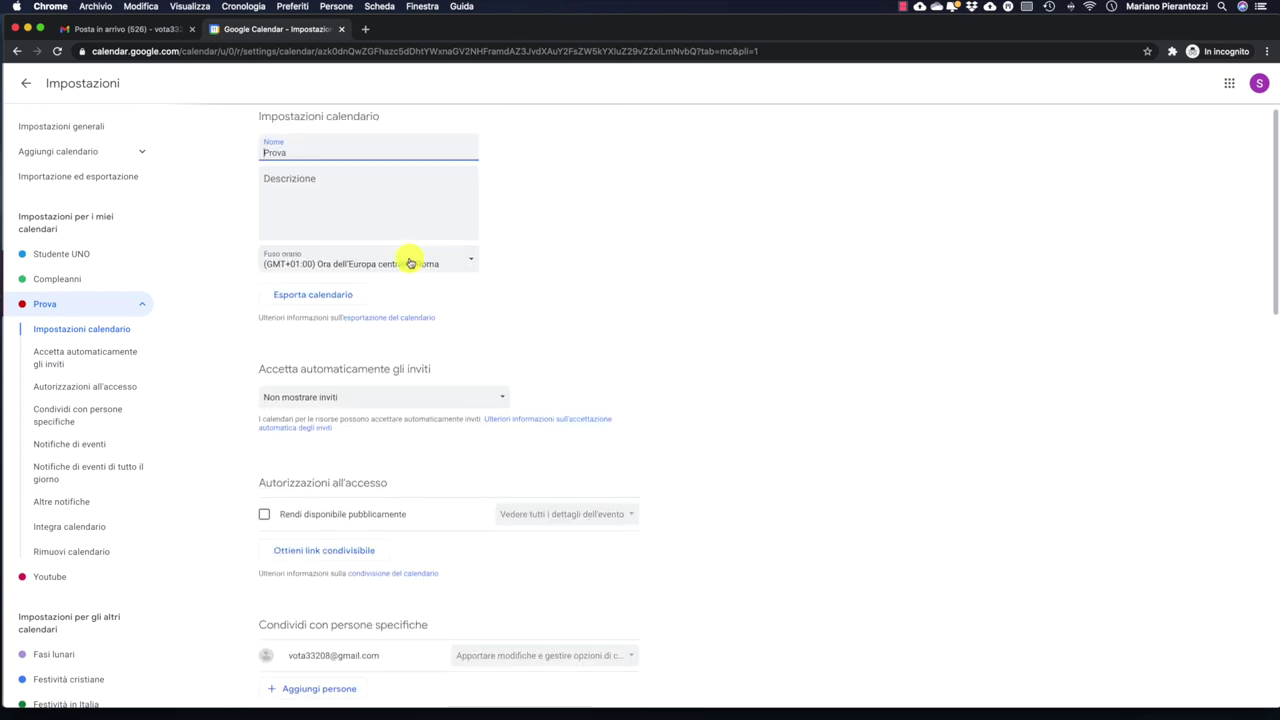
scroll(410, 262, down, 3)
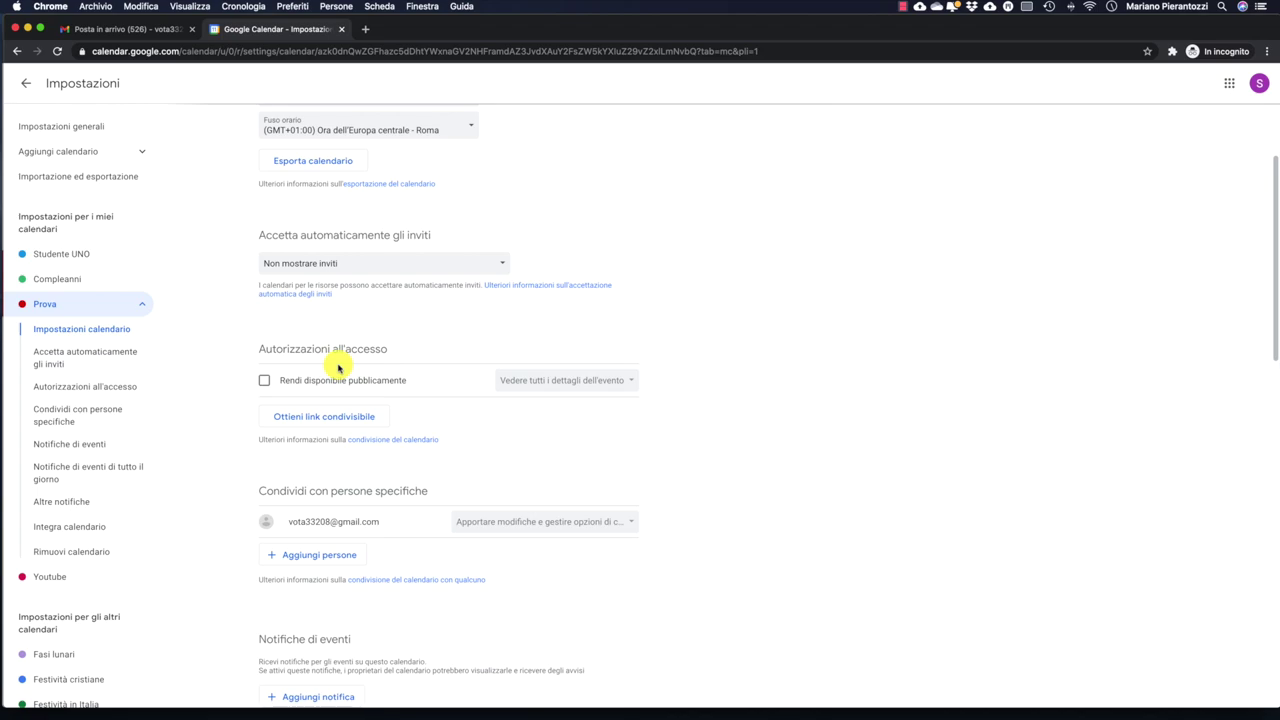
scroll(337, 365, down, 1)
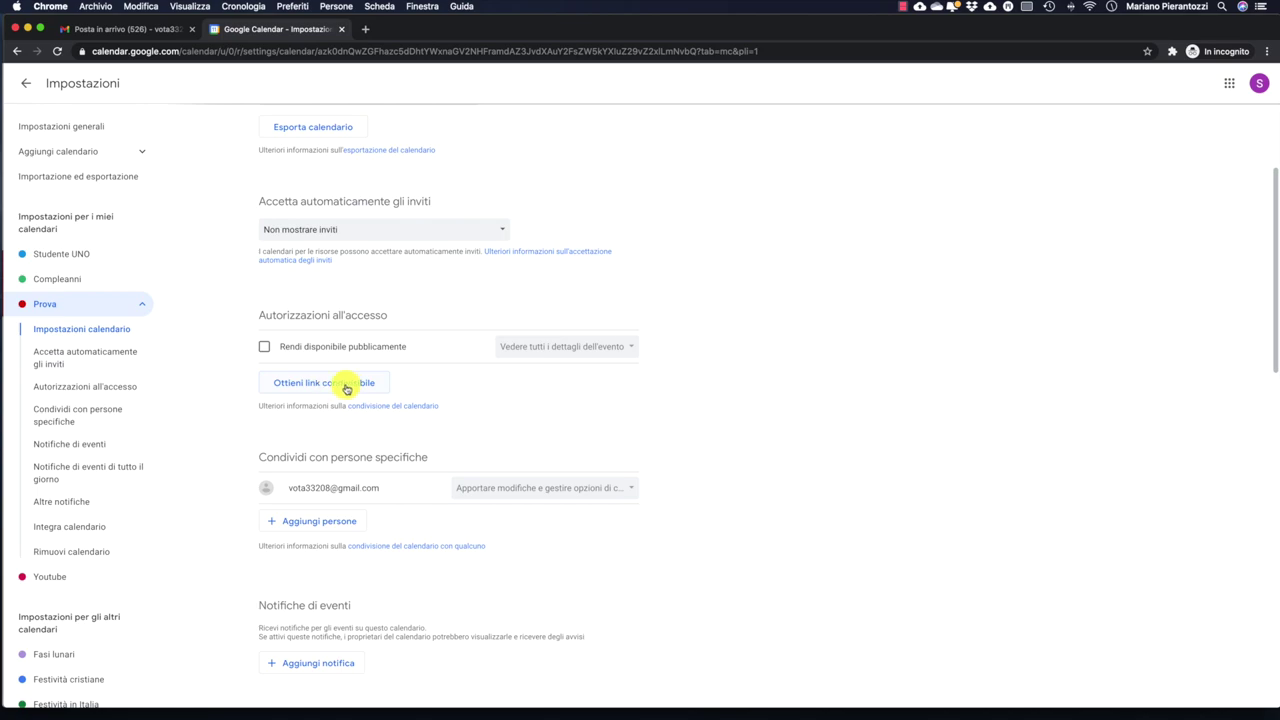
scroll(346, 388, down, 2)
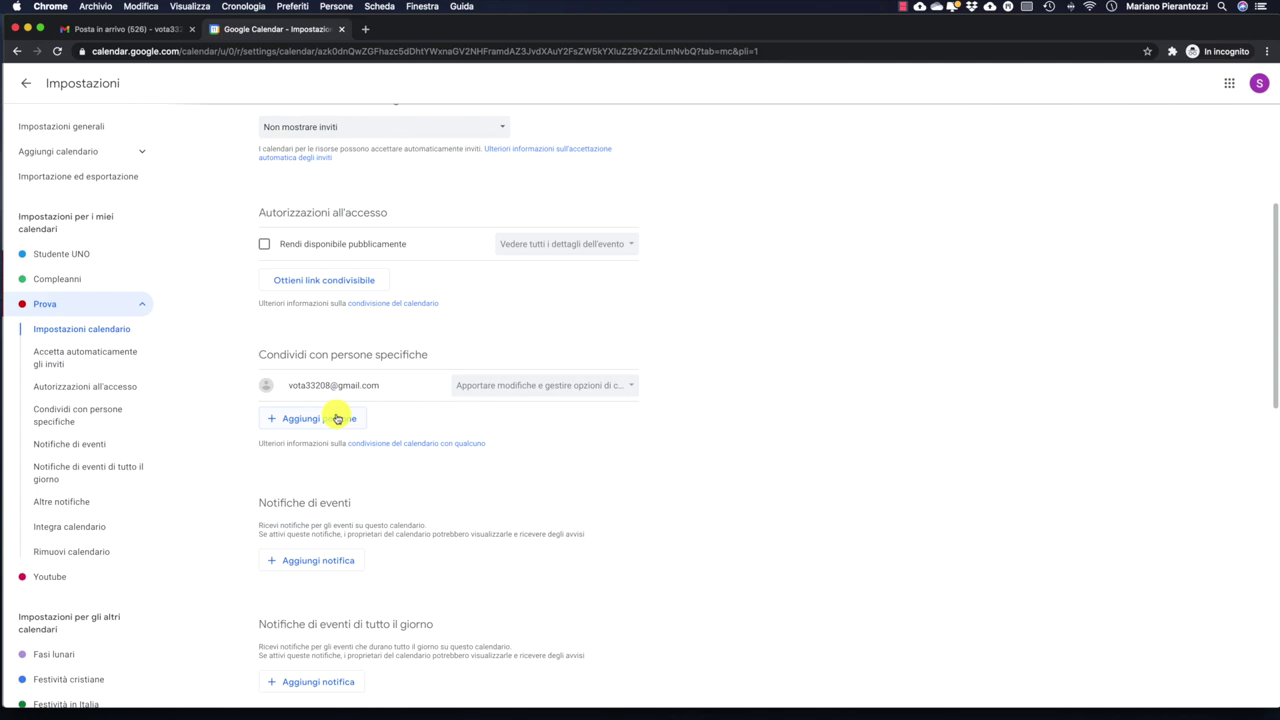
scroll(337, 418, down, 4)
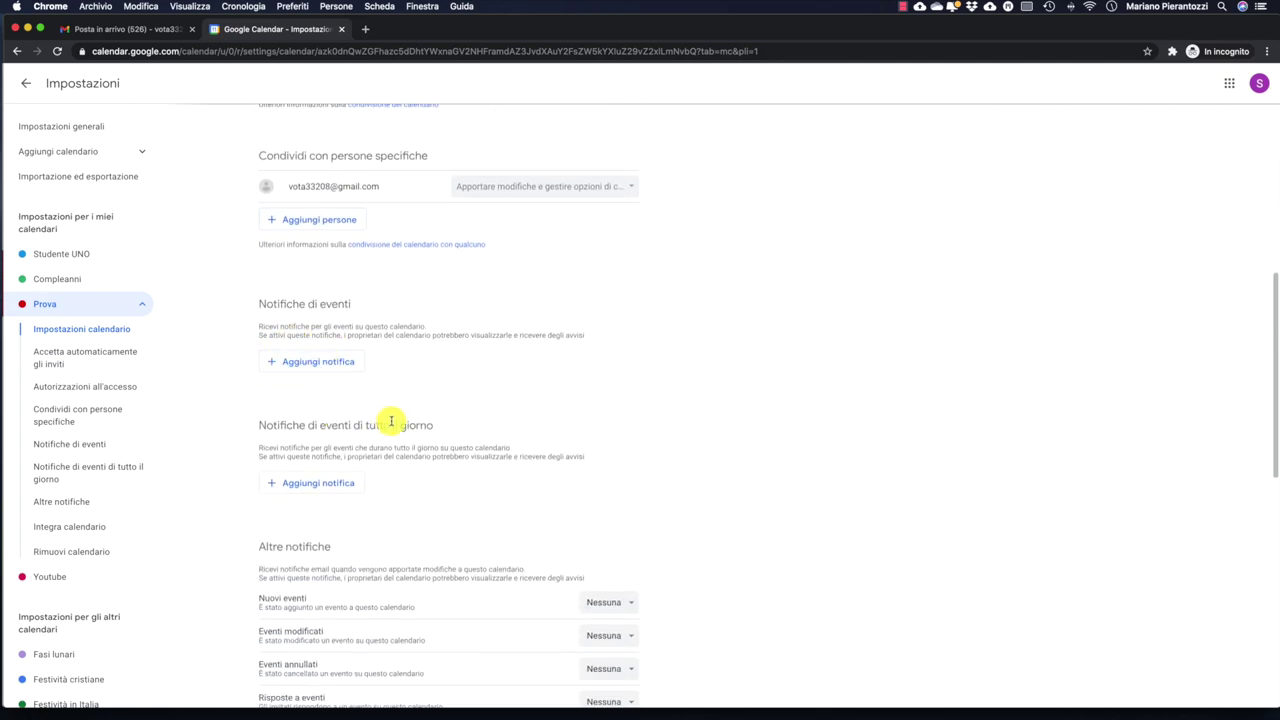
scroll(391, 421, down, 10)
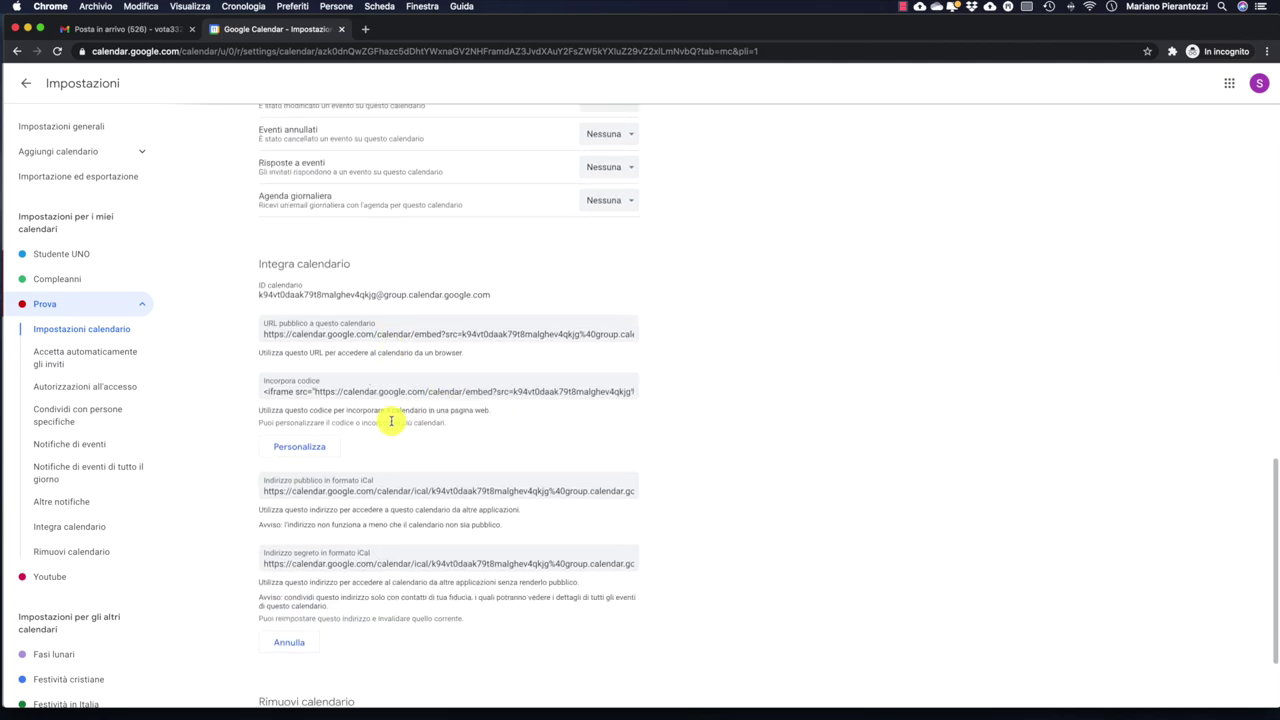
scroll(391, 421, down, 2)
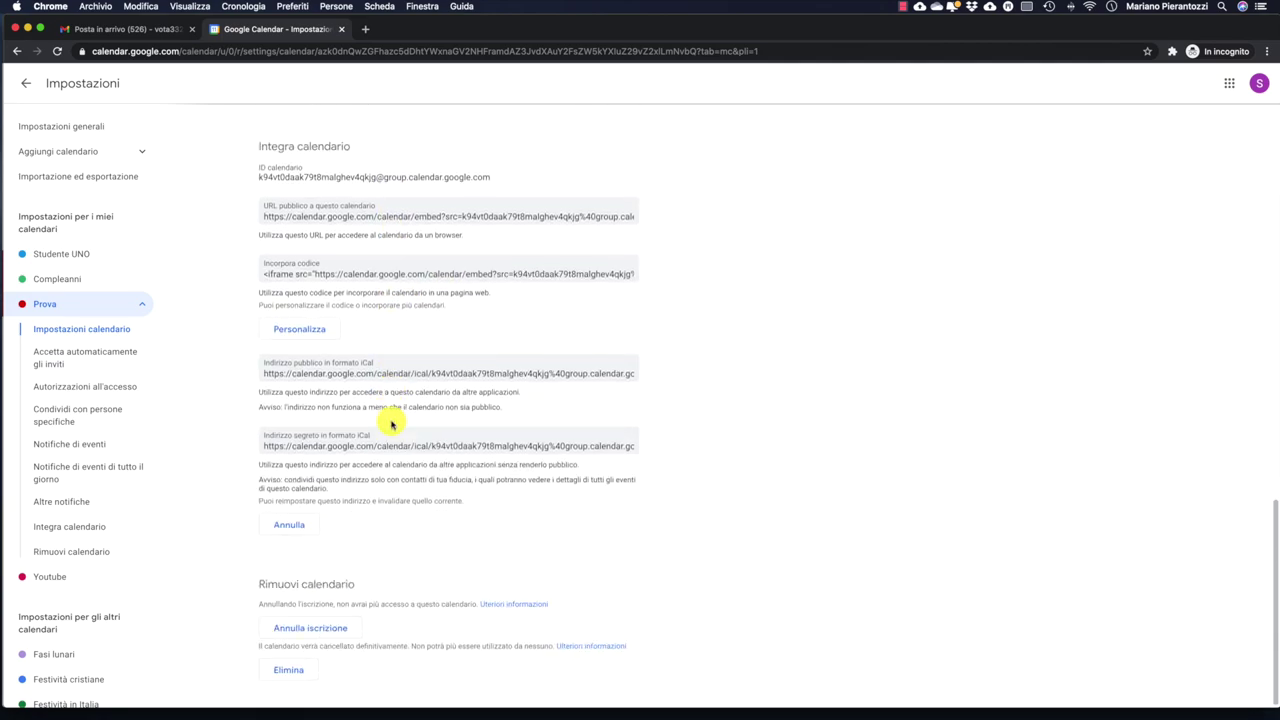
scroll(391, 421, up, 20)
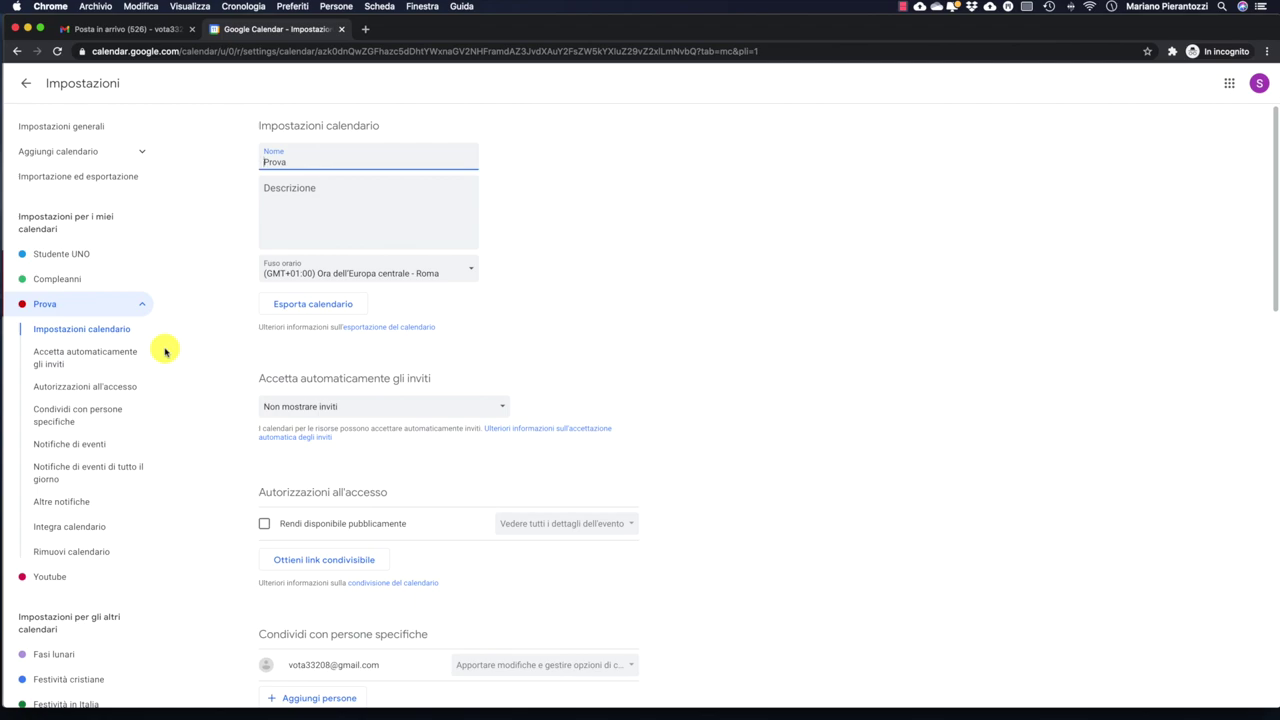
key(Escape)
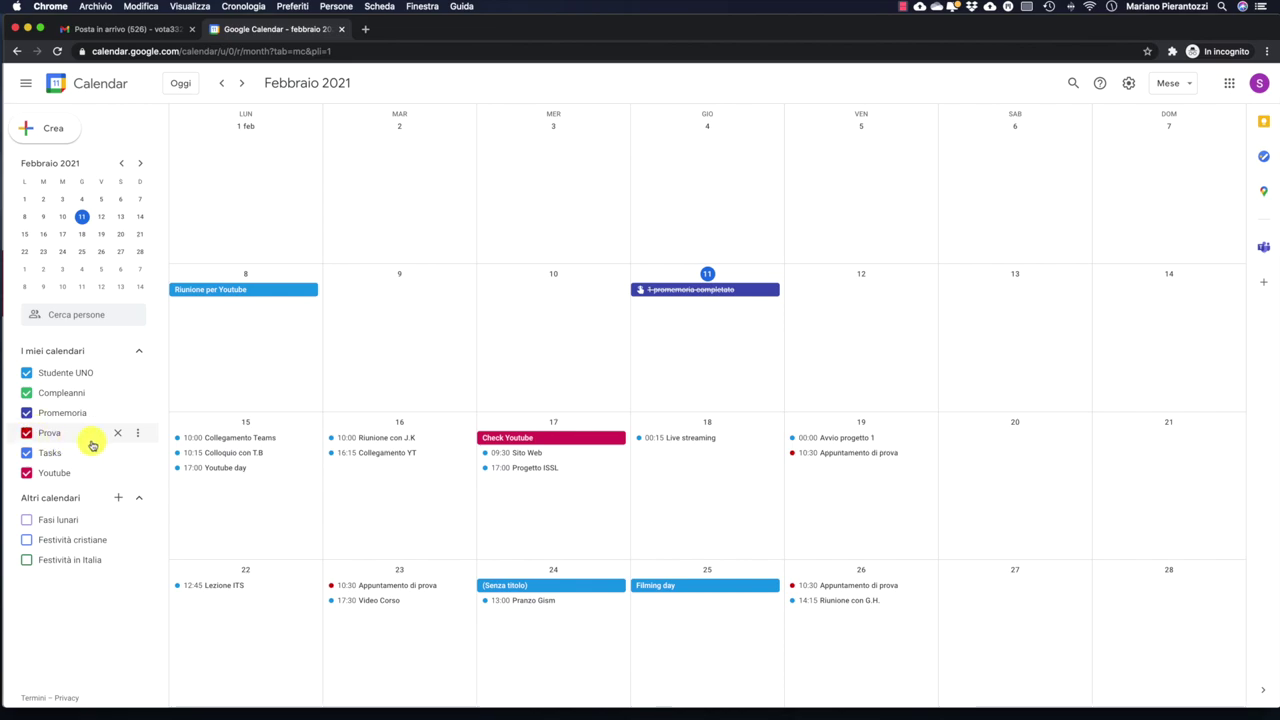
- Change the Prova calendar's colour to orange-red
click(138, 438)
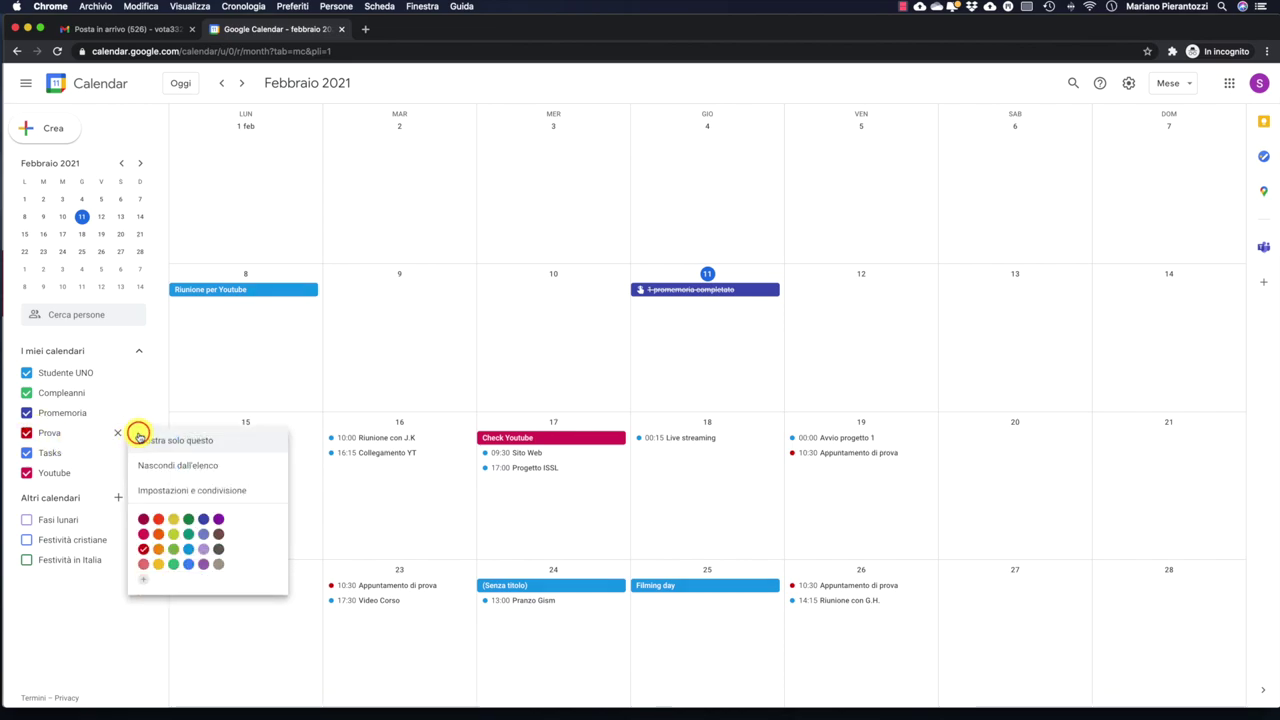
click(160, 519)
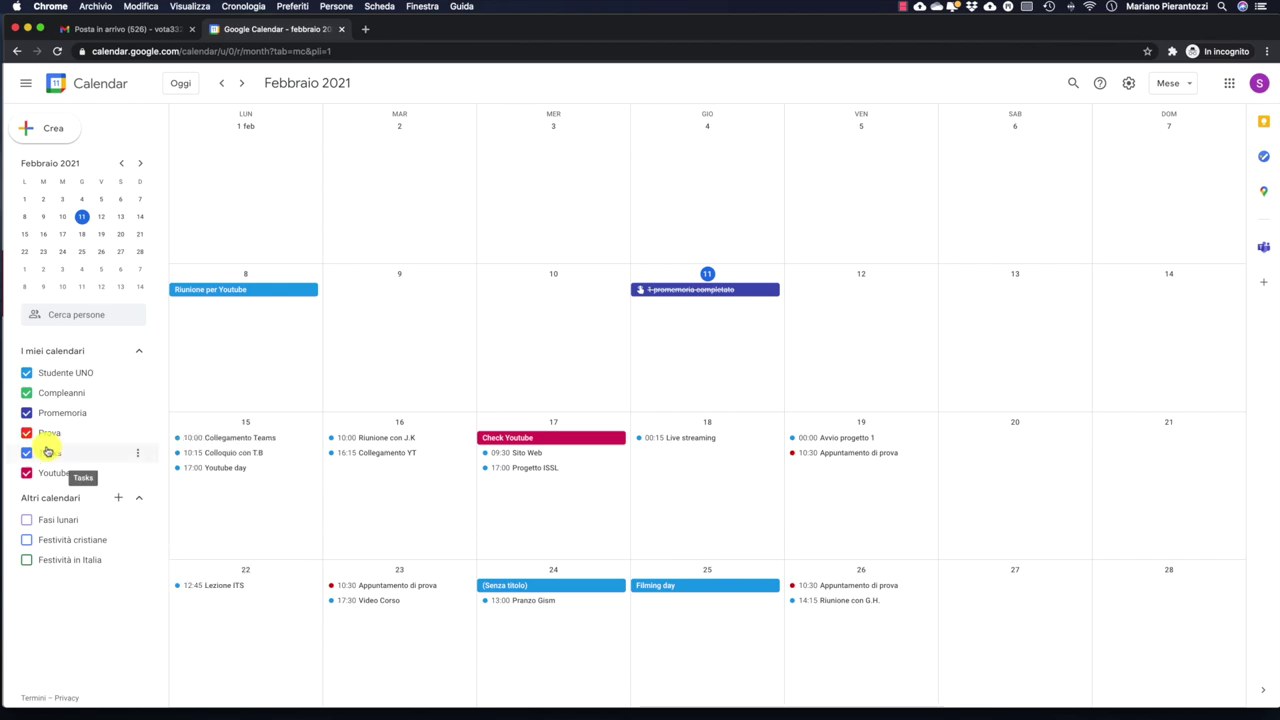